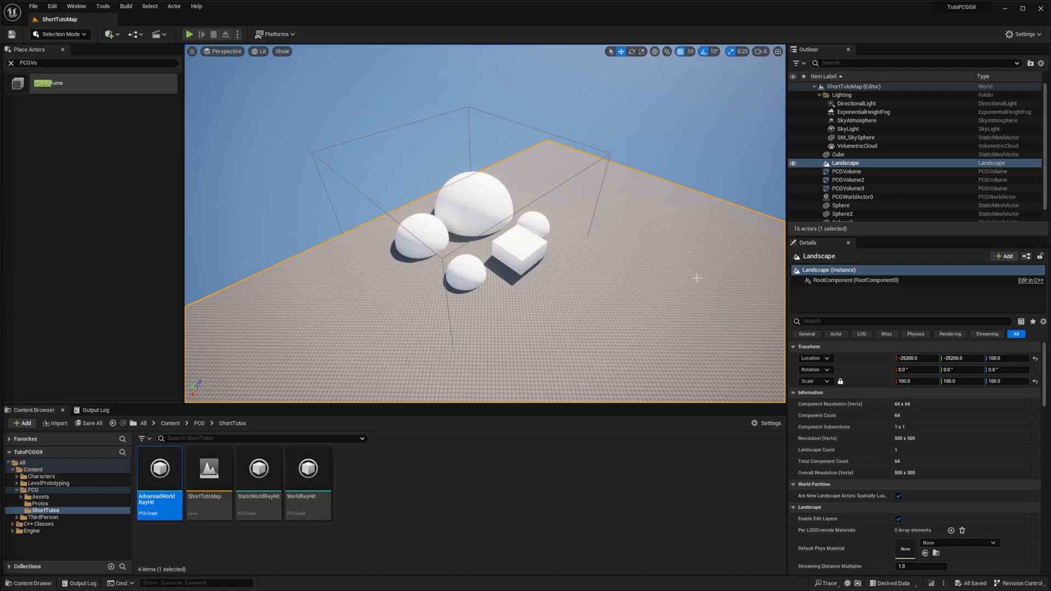
- Check the actor tags of the spheres and the cube by selecting them in the scene
right_click_drag(528, 234, 515, 183)
left_click(416, 216)
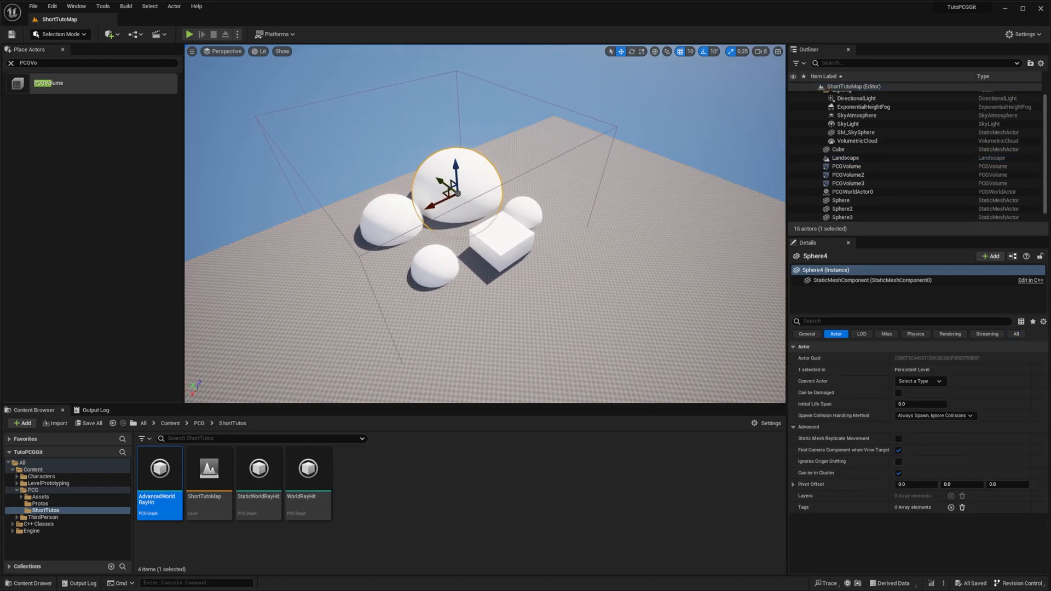
left_click(439, 268)
left_click(530, 220)
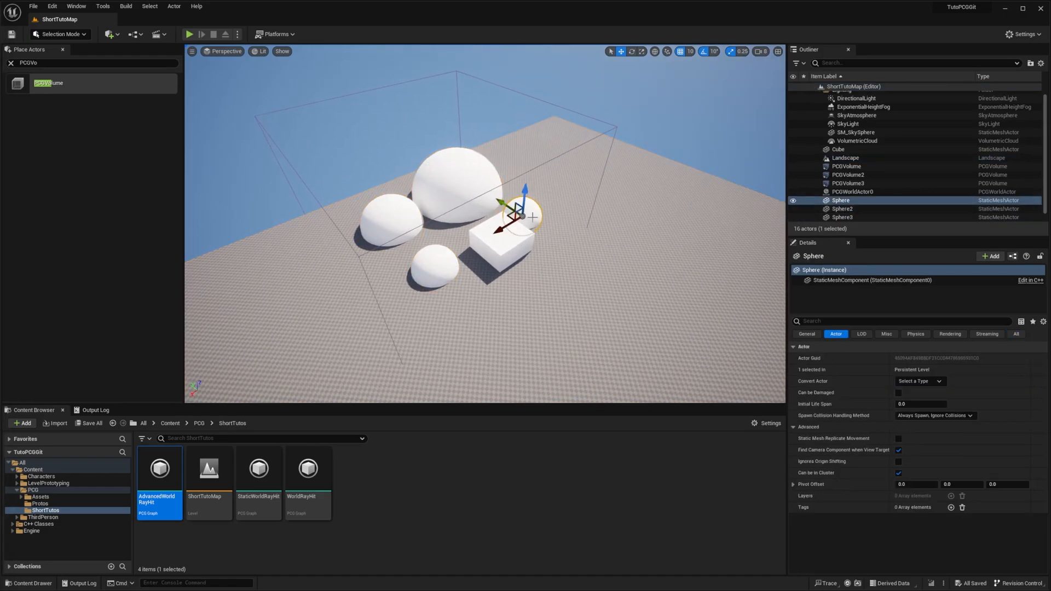
left_click(501, 250)
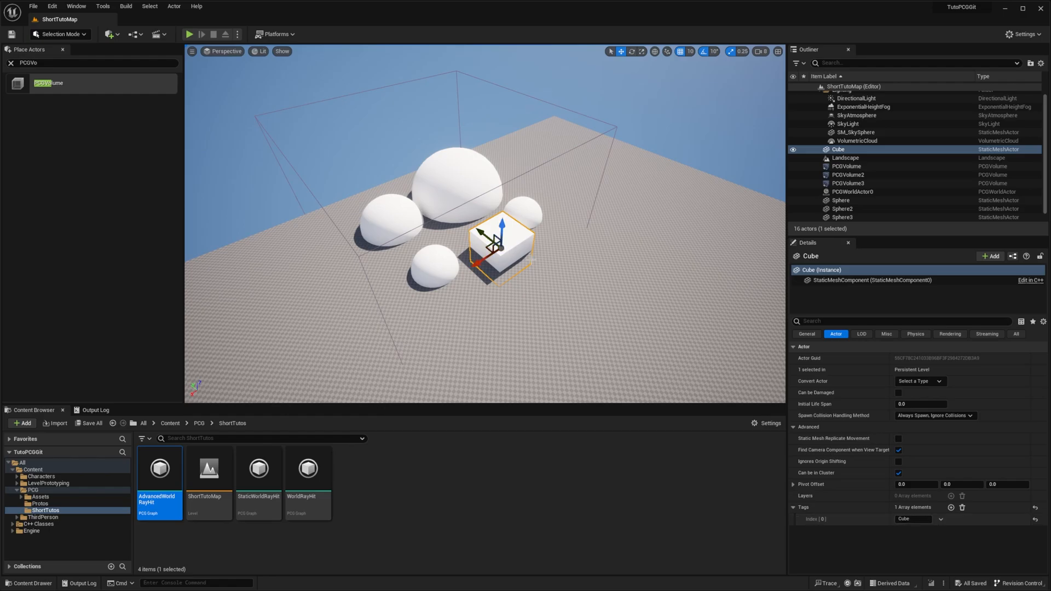
- Open the StaticWorldRayHit graph and place a World Ray Hit Query node below the Input node
double_click(259, 482)
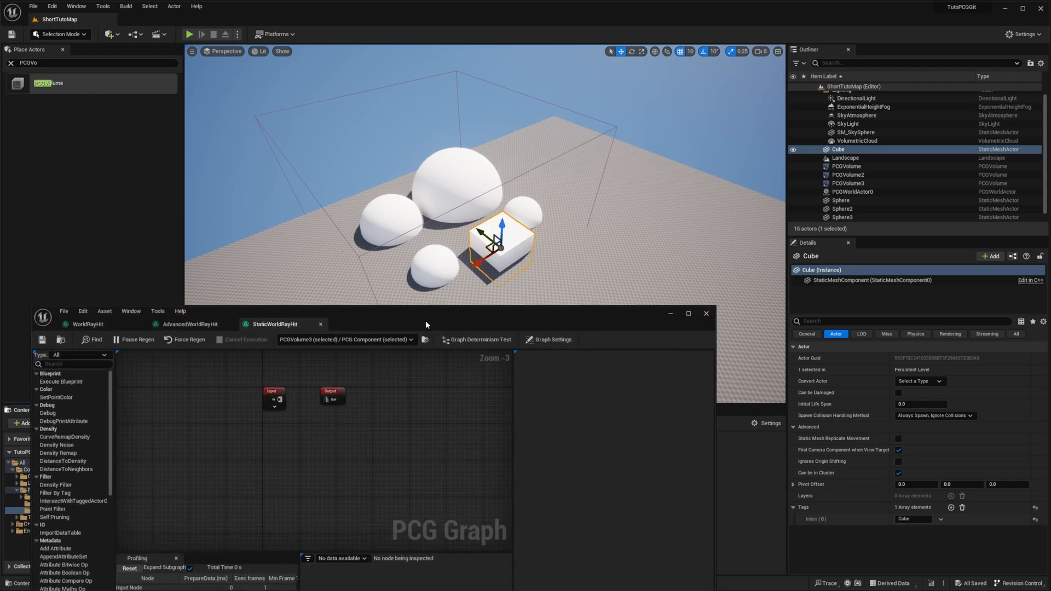
right_click(286, 474)
type("Worl")
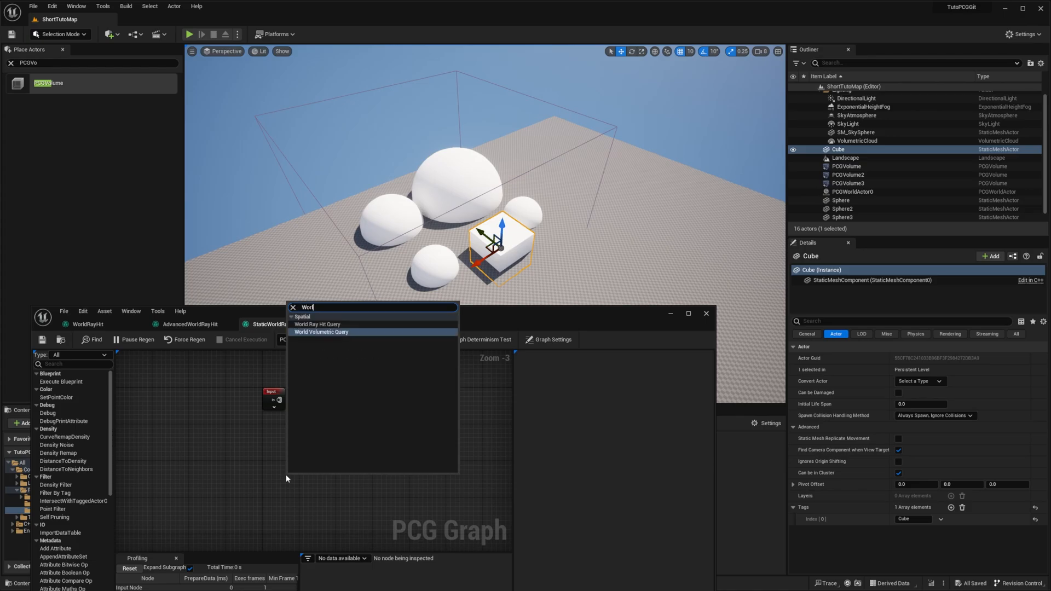
key("Up")
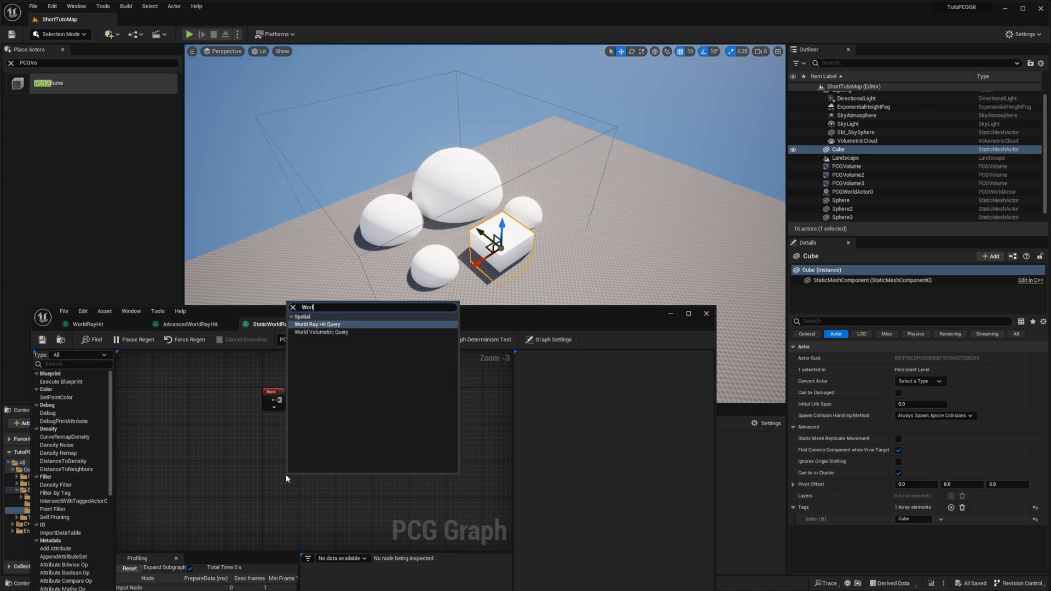
key("Return")
left_click_drag(308, 482, 299, 449)
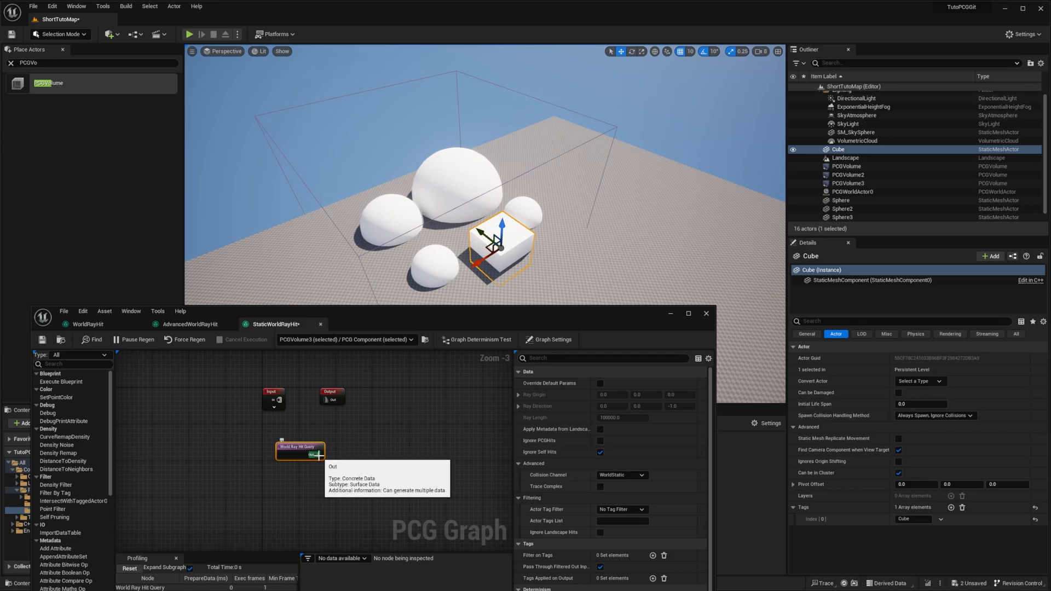
- Inspect the World Ray Hit Query node's output data and keep the graph window clear of the scene objects
left_click(274, 405)
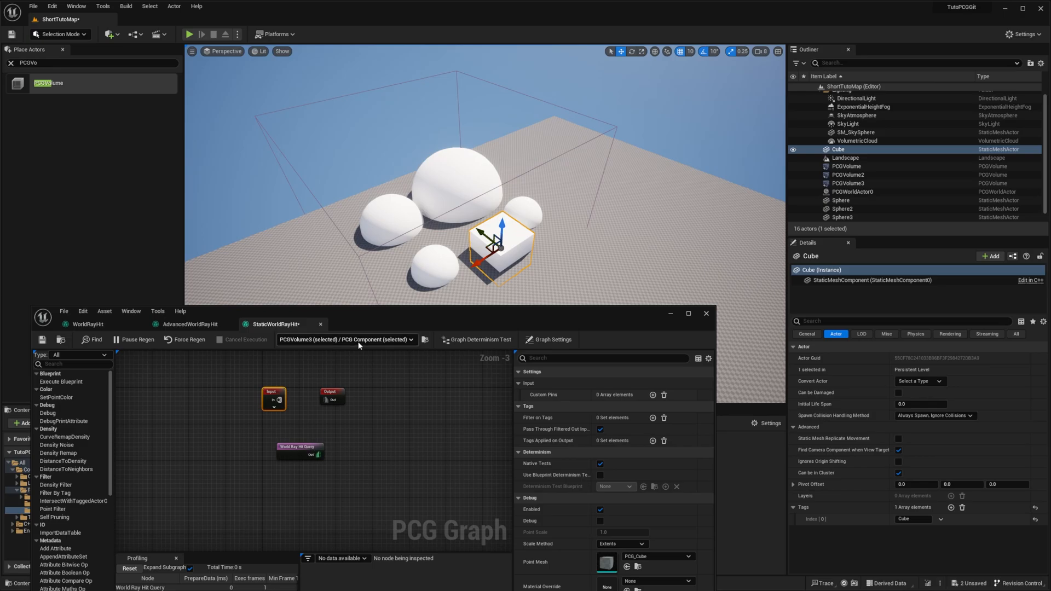
left_click_drag(407, 323, 408, 304)
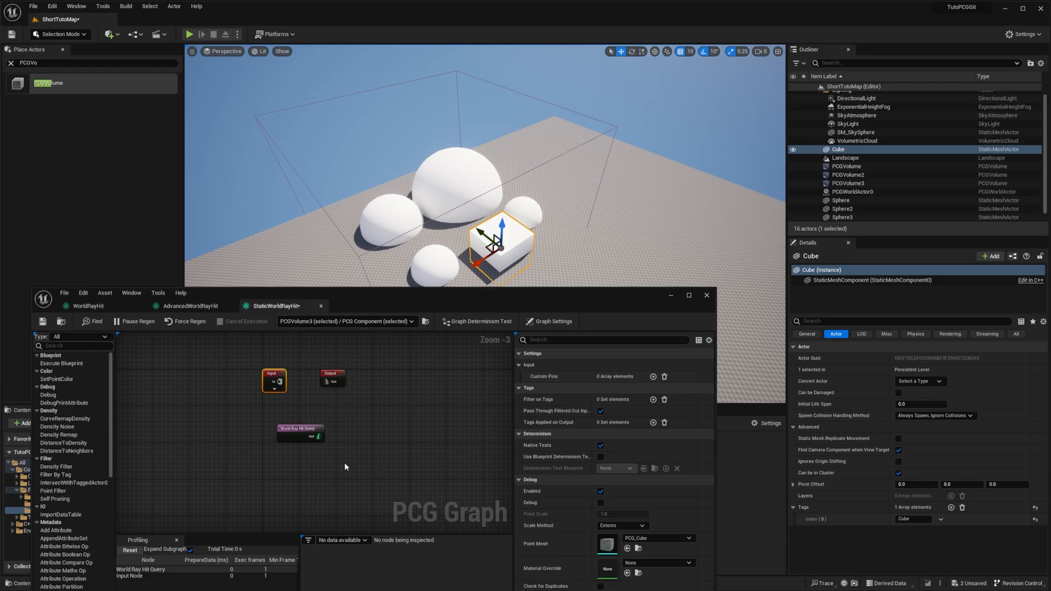
left_click(299, 431)
key("a")
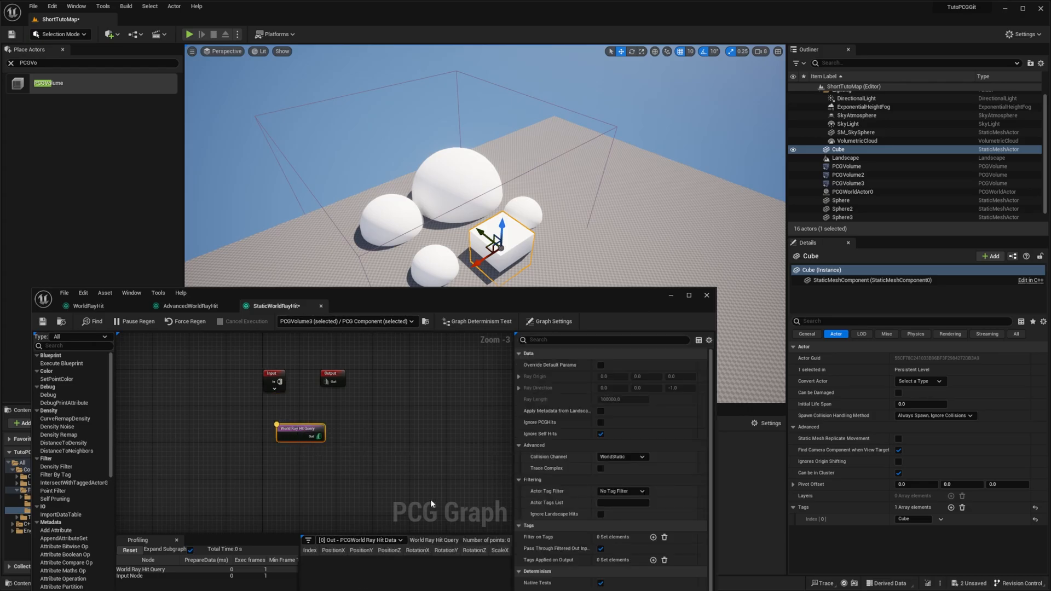
left_click_drag(456, 307, 485, 326)
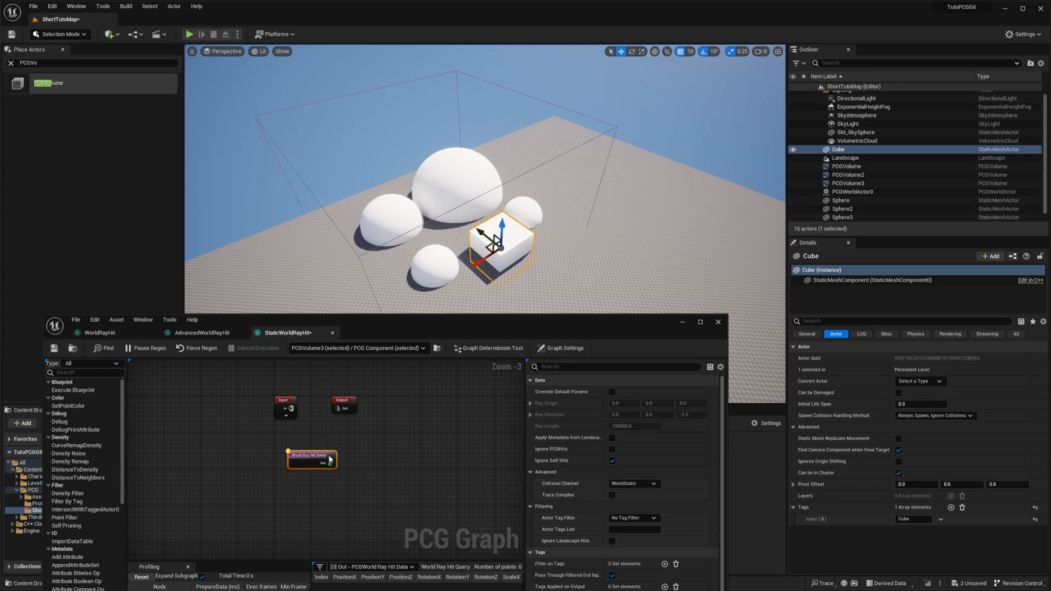
- Connect a Surface Sampler to the World Ray Hit Query output and a Debug node to the sampler's output
left_click_drag(330, 463, 378, 433)
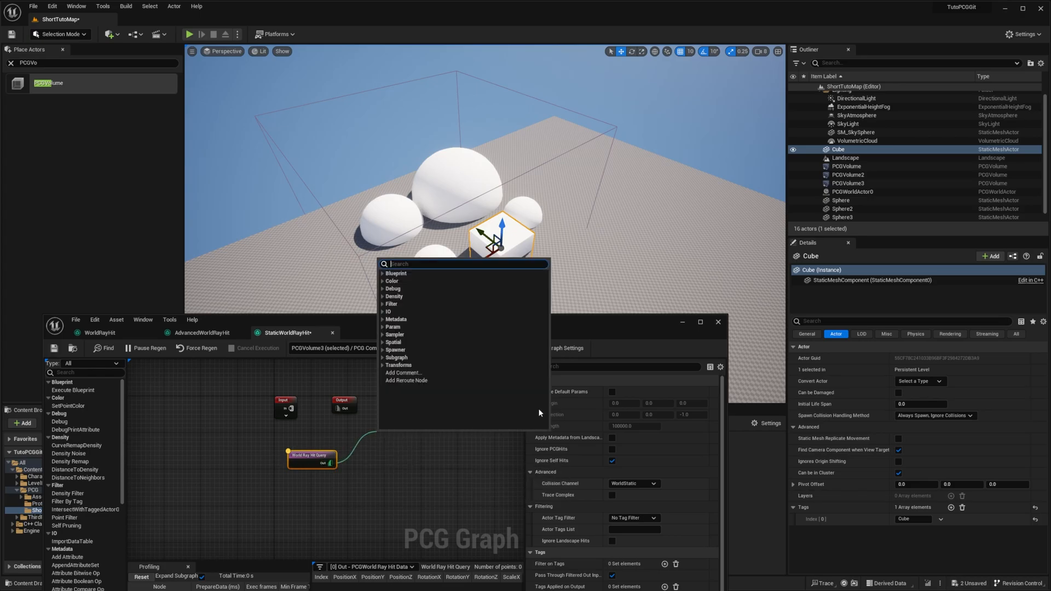
type("Surfa")
key("Return")
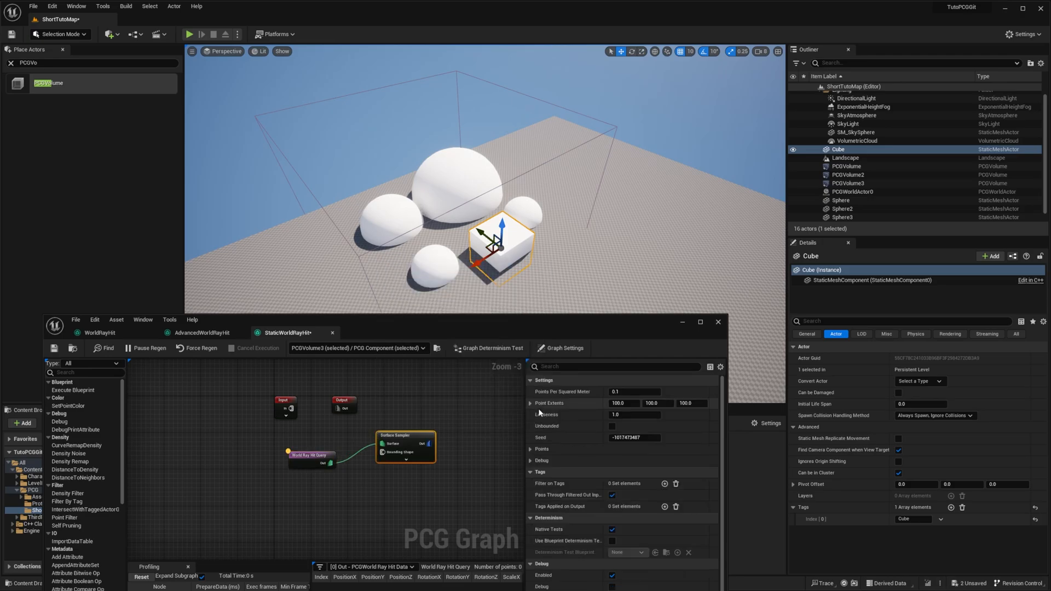
left_click_drag(429, 444, 478, 425)
type("debug")
key("Return")
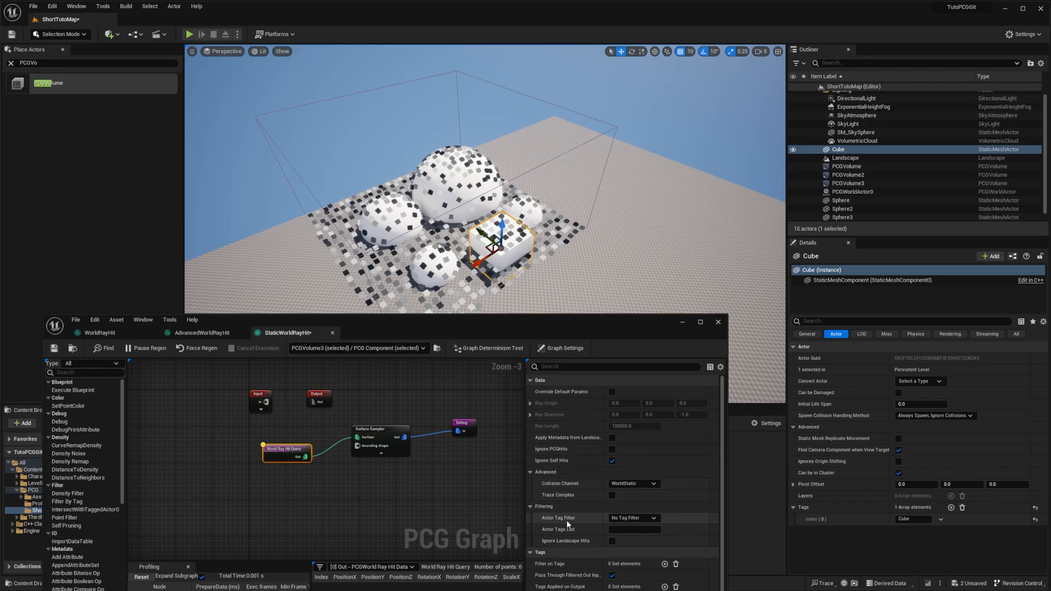
- Make the World Ray Hit Query ignore landscape hits and filter actors with Include Tagged for the tag Cube
left_click(612, 542)
left_click(634, 518)
left_click(628, 534)
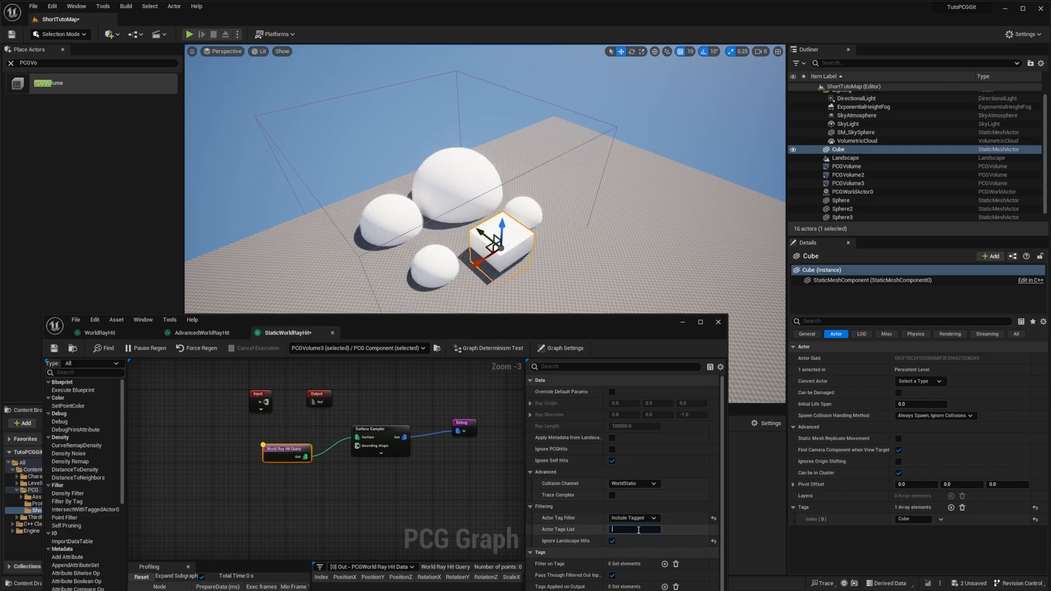
type("Cube")
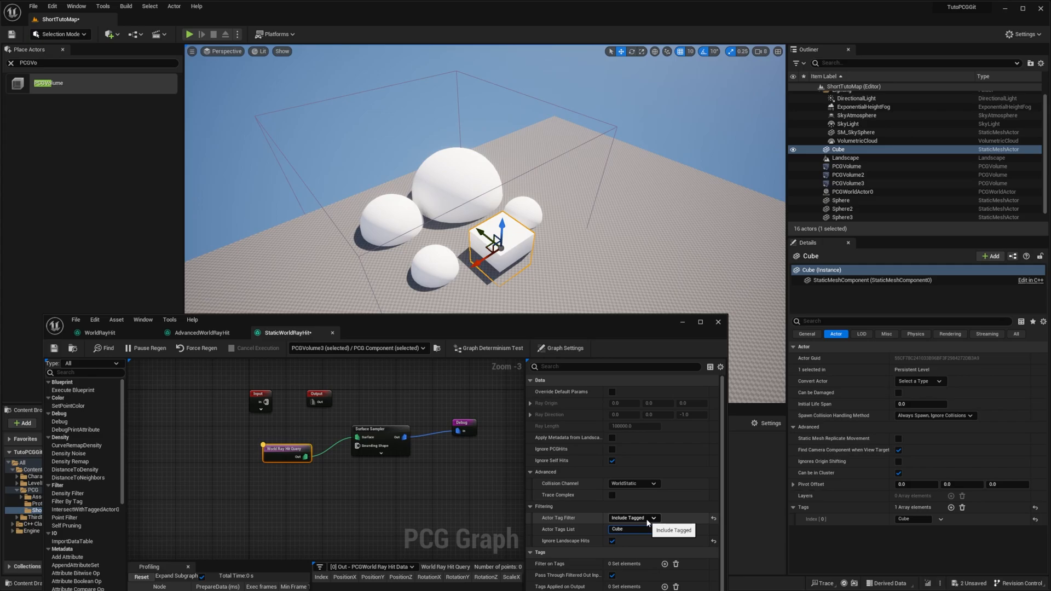
key("Return")
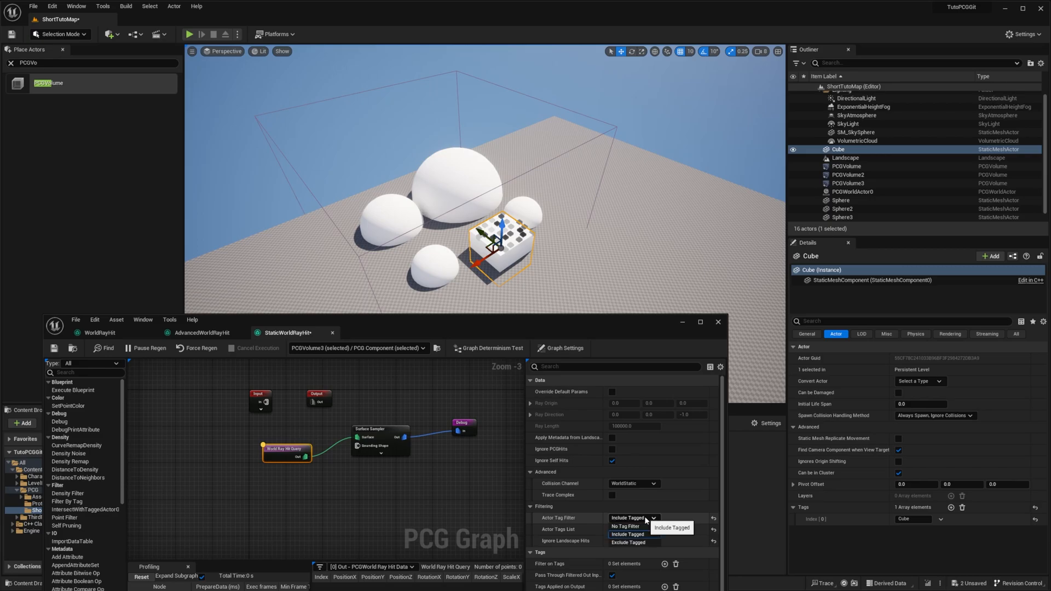
- Switch the World Ray Hit Query's Actor Tag Filter to Exclude Tagged
left_click(643, 542)
left_click(635, 529)
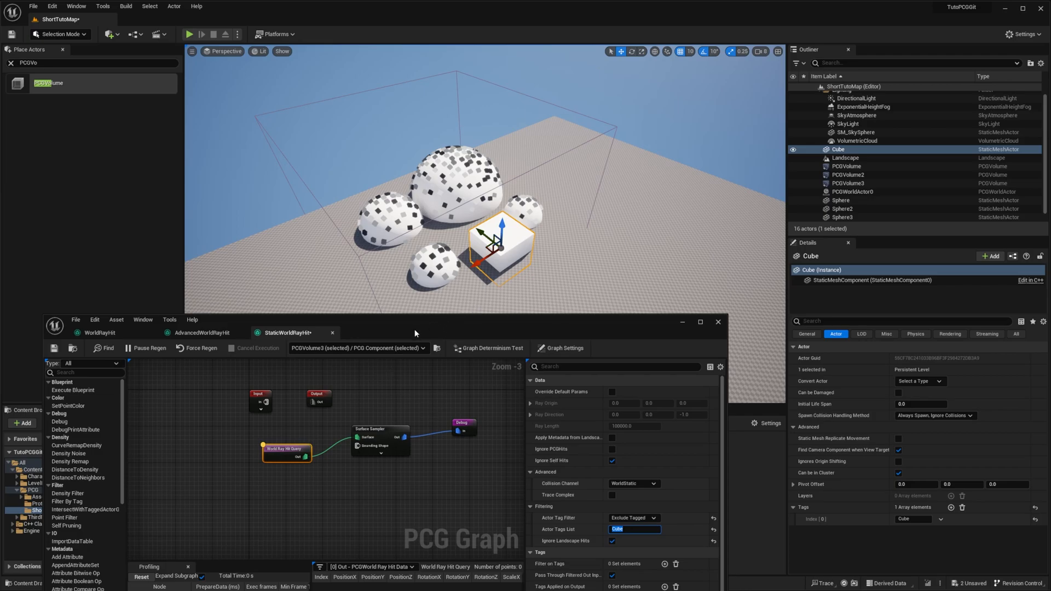
- Open the WorldRayHit graph and review its Surface Sampler, Transform Points and Static Mesh Spawner settings
right_click_drag(623, 246, 372, 219)
key("w")
key("s")
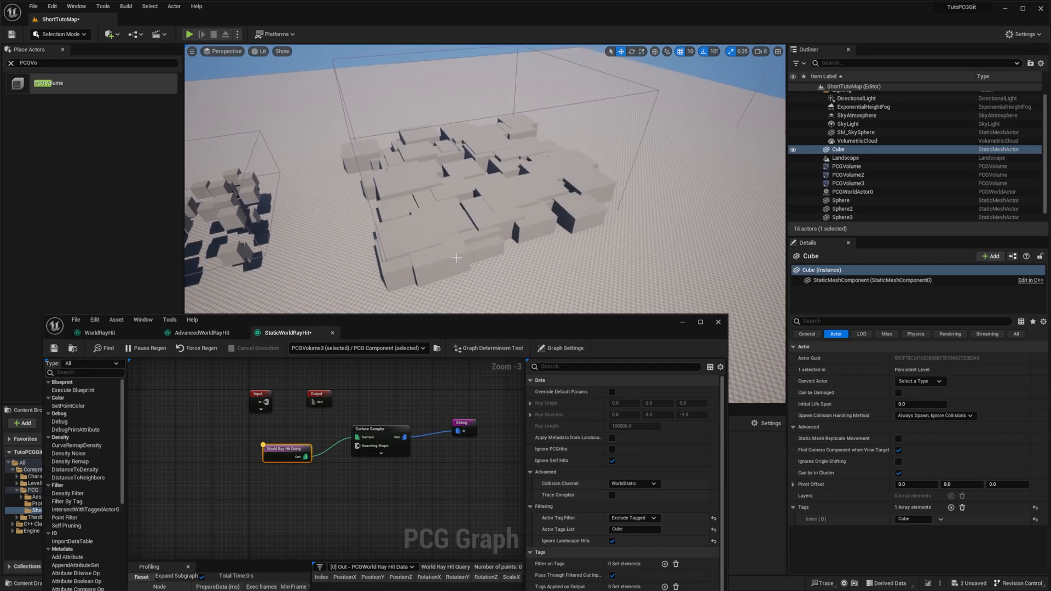
right_click_drag(456, 258, 542, 252)
left_click(120, 337)
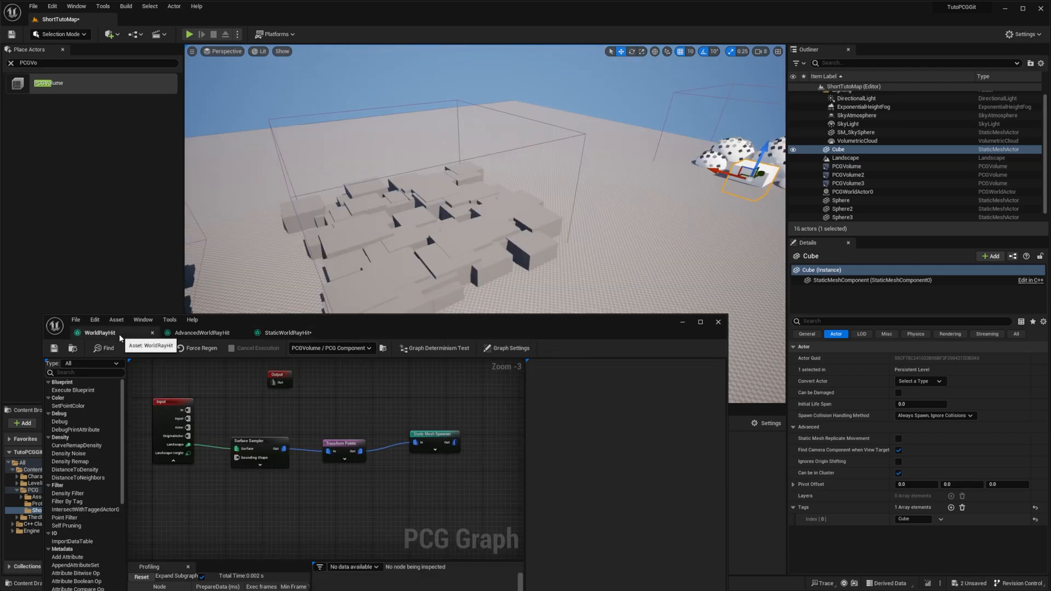
left_click(308, 437)
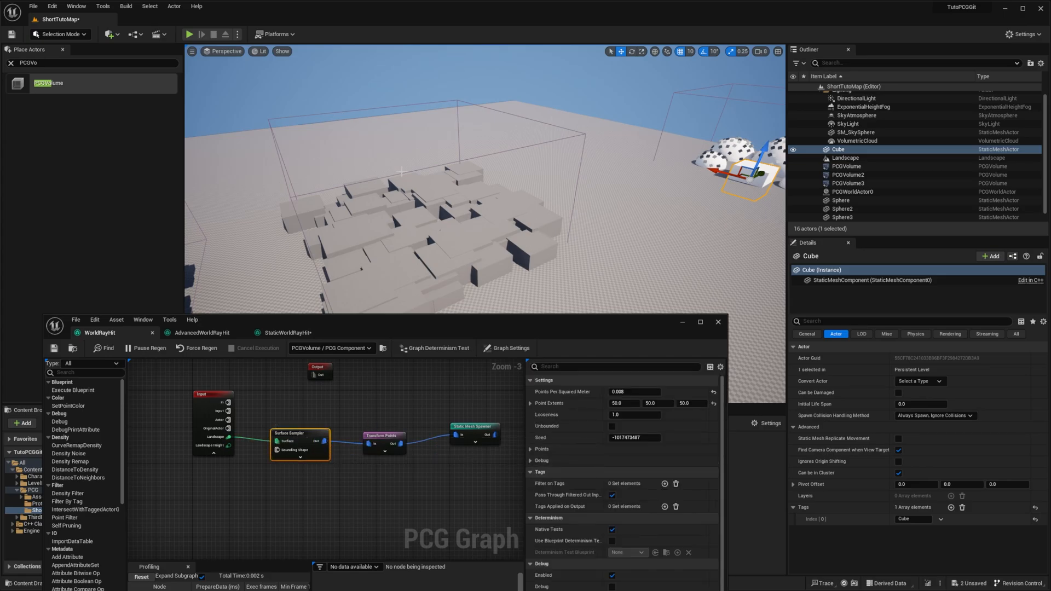
left_click(384, 436)
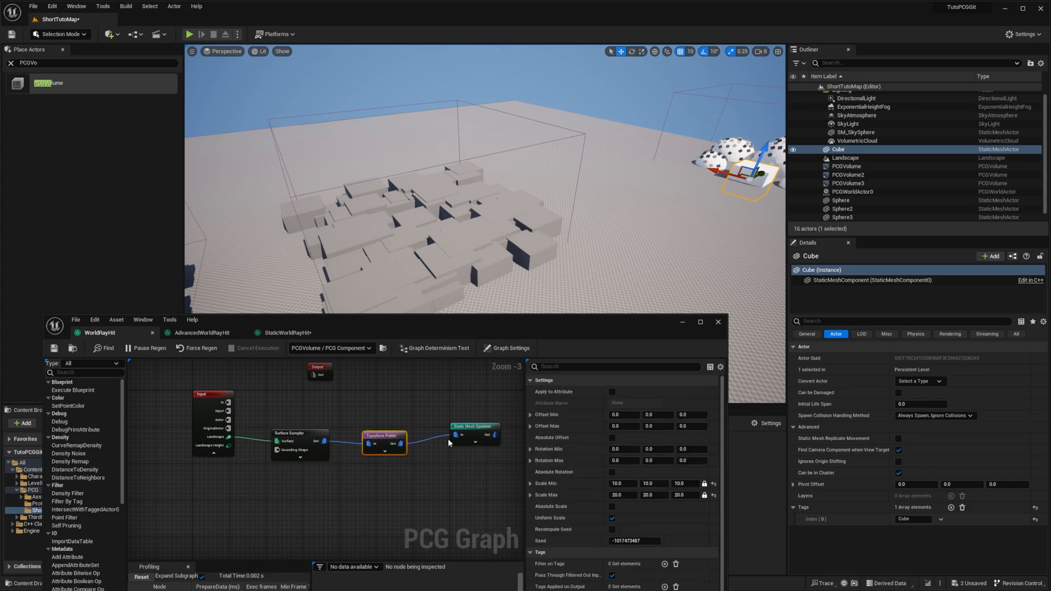
left_click(481, 436)
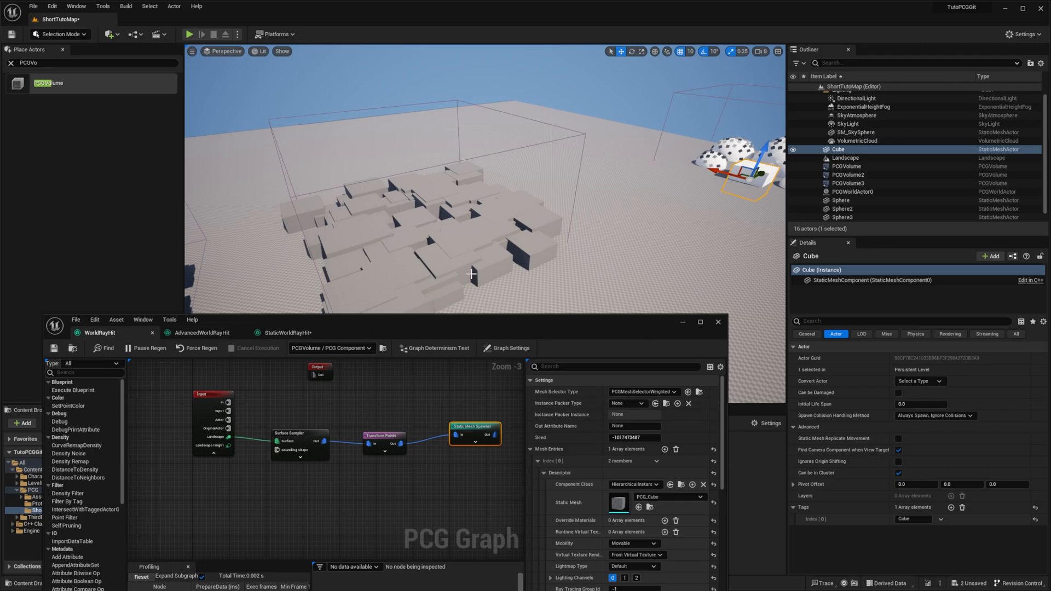
- Add a World Ray Hit Query node below the Static Mesh Spawner in the WorldRayHit graph
right_click_drag(458, 489, 418, 481)
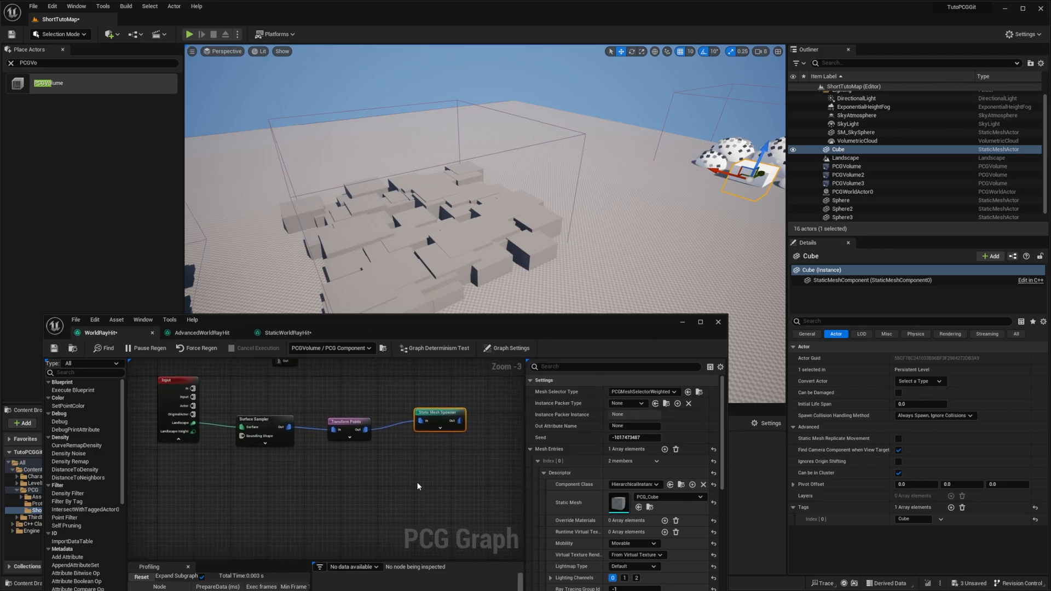
right_click(417, 481)
type("world ray")
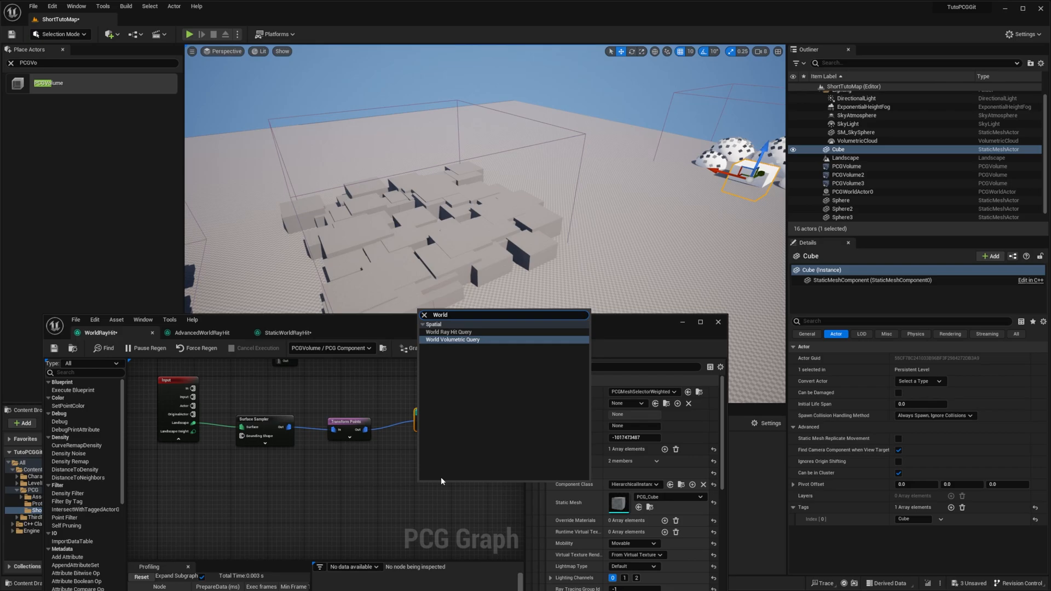
key("Return")
right_click_drag(463, 467, 461, 469)
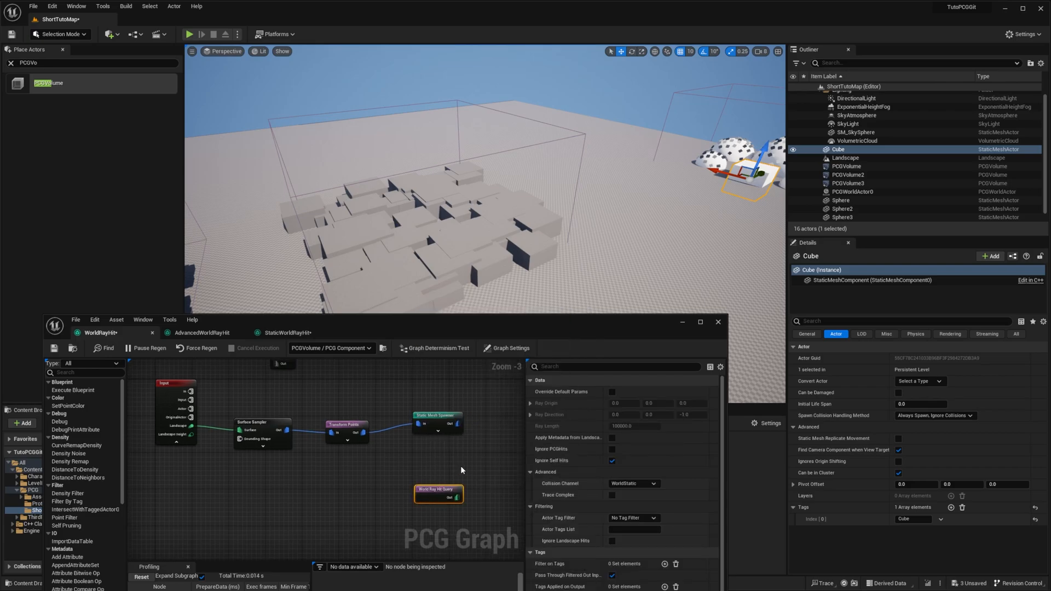
- Add a second Surface Sampler fed by the World Ray Hit Query and position it up beside the query node
right_click(461, 469)
type("surface")
key("Return")
right_click_drag(462, 465, 385, 467)
left_click_drag(386, 466, 415, 443)
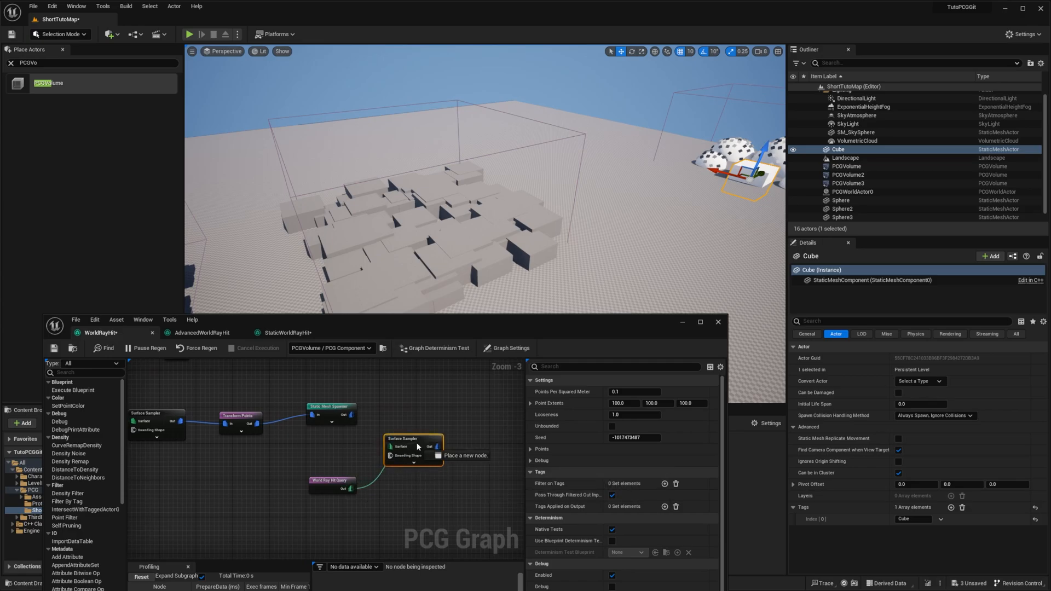
- Attach a new Static Mesh Spawner to the second Surface Sampler's output
left_click_drag(351, 489, 482, 420)
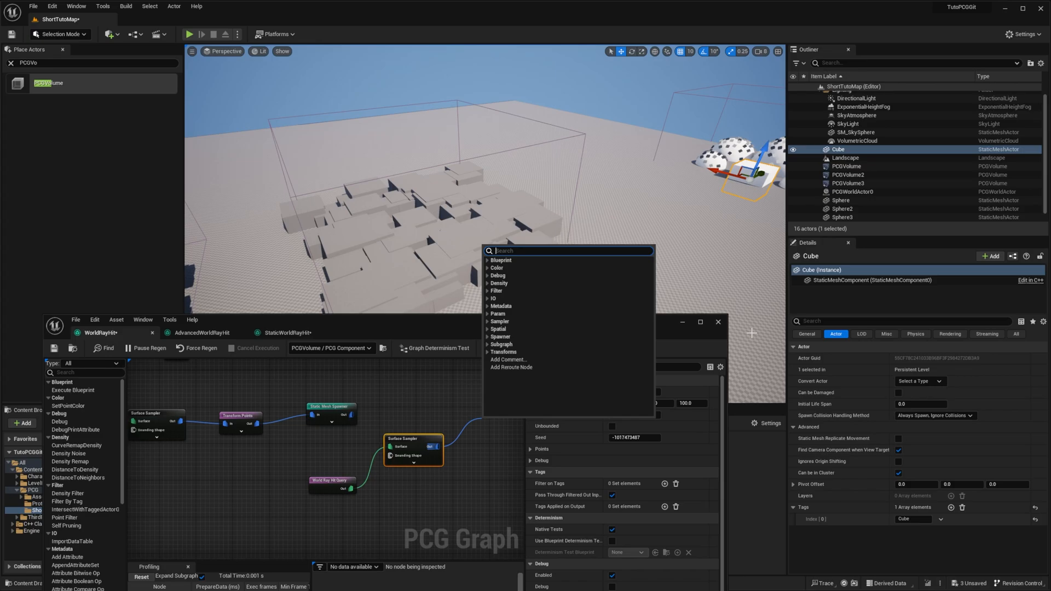
type("Sta")
key("Return")
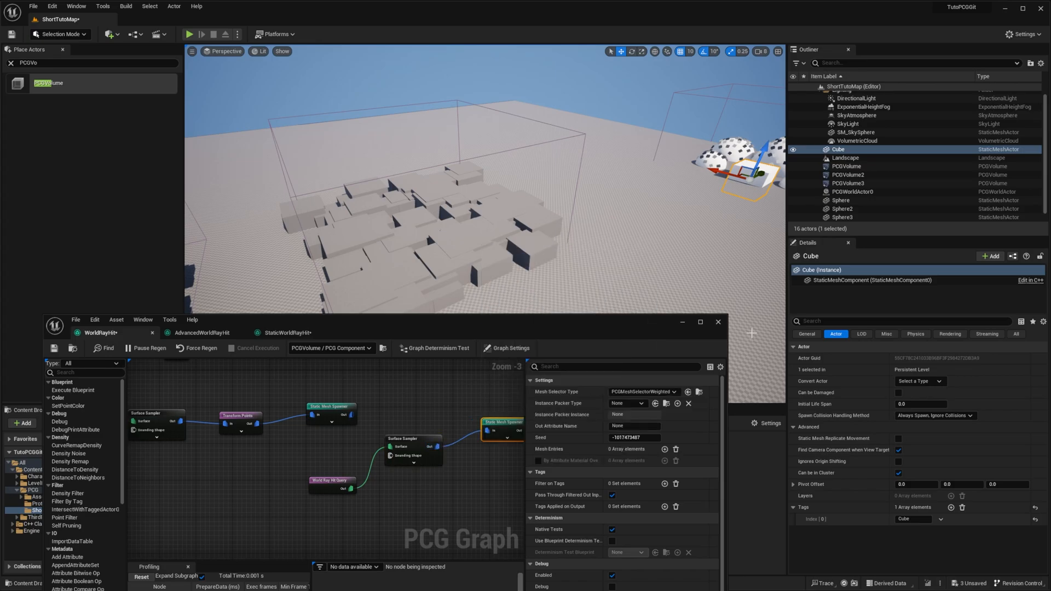
- Add a mesh entry using PCG_Seedling_01 to the new Static Mesh Spawner and save the graph
left_click(665, 449)
left_click(539, 462)
left_click(544, 473)
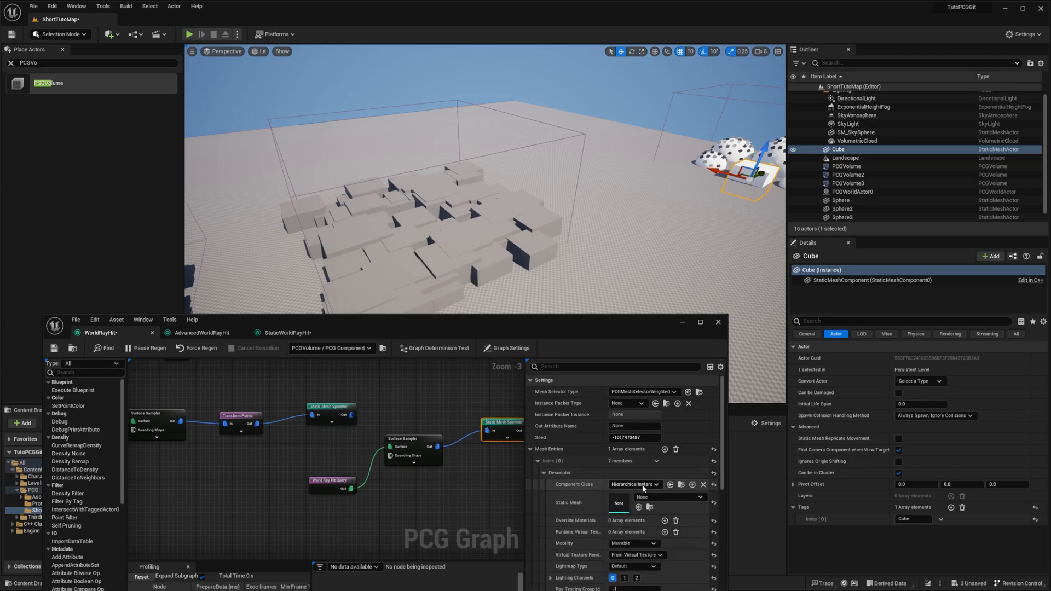
left_click(669, 496)
type("PCG_Se")
left_click(692, 401)
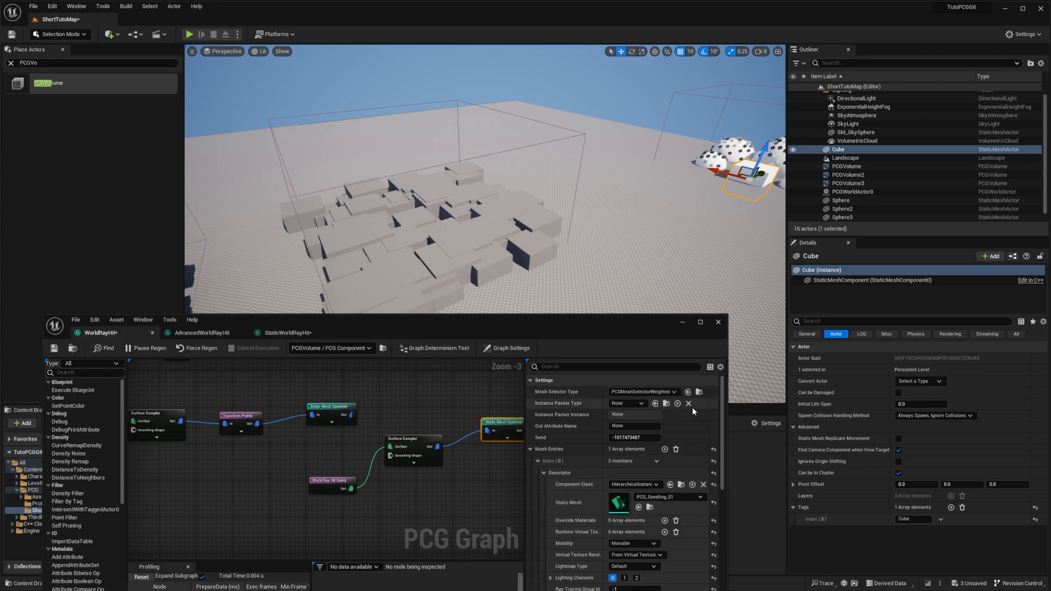
key("ctrl+s")
- Select the PCG volume that generates the large cubes and look over its spawned result
left_click(430, 219)
right_click_drag(430, 219, 405, 268)
key("w")
key("s")
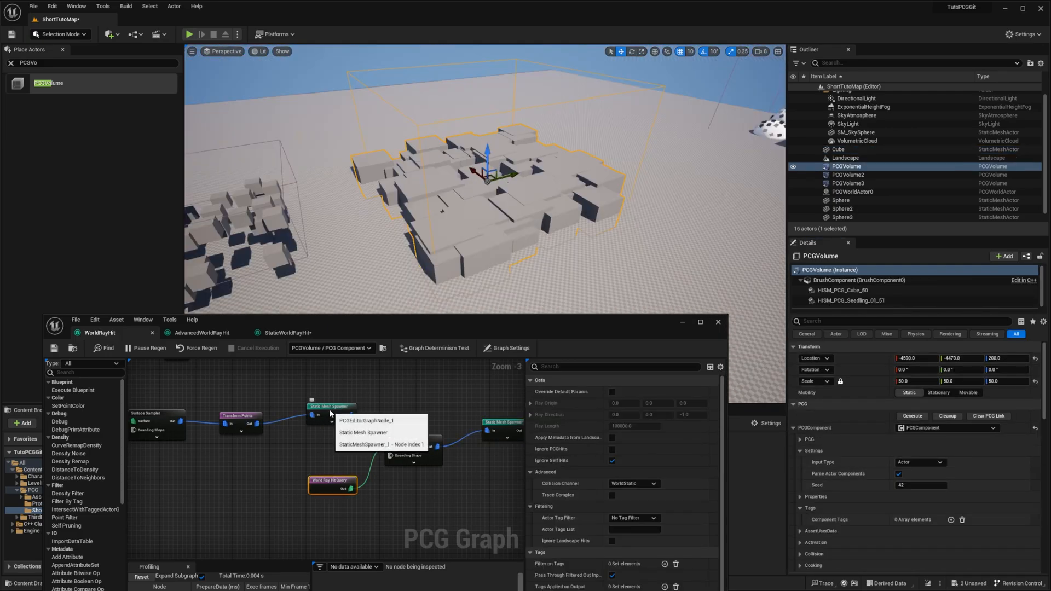
- Disable the PCG_Cube Static Mesh Spawner to examine the seedlings beneath the cubes, and enable it again
left_click(330, 414)
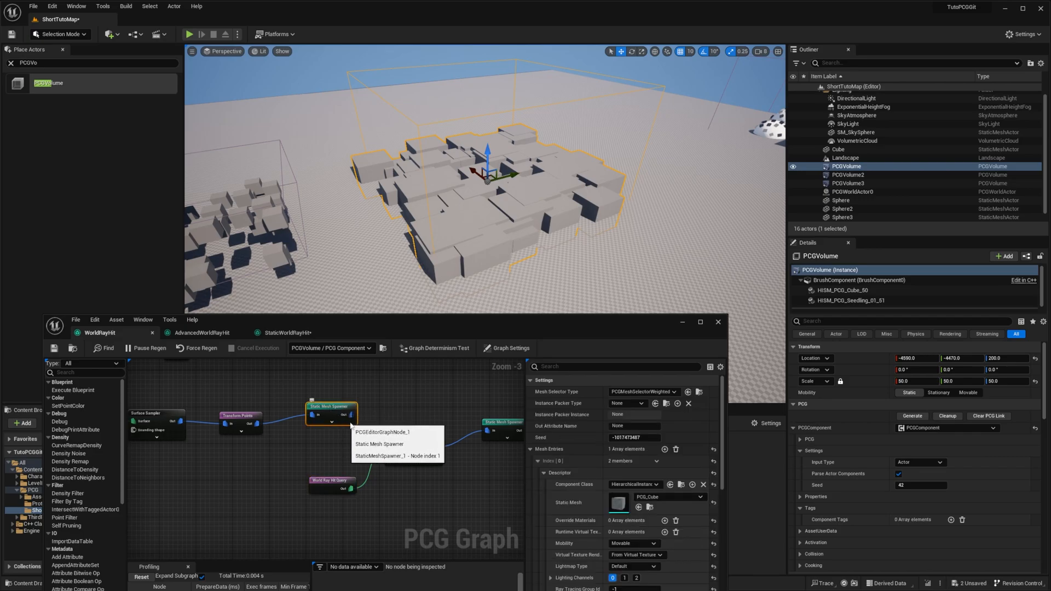
key("e")
key("w")
right_click_drag(535, 245, 553, 268)
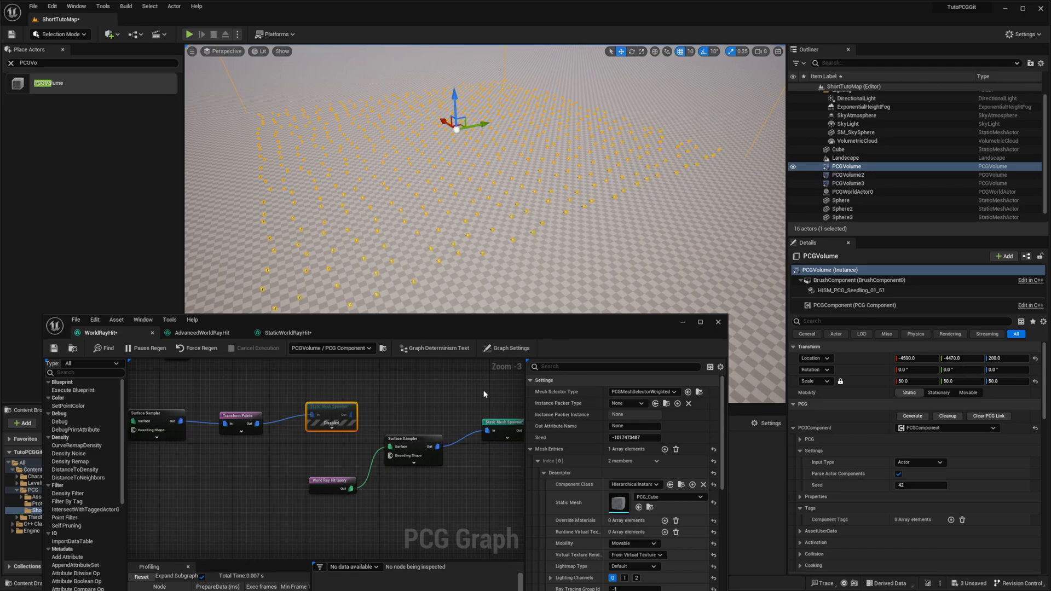
key("e")
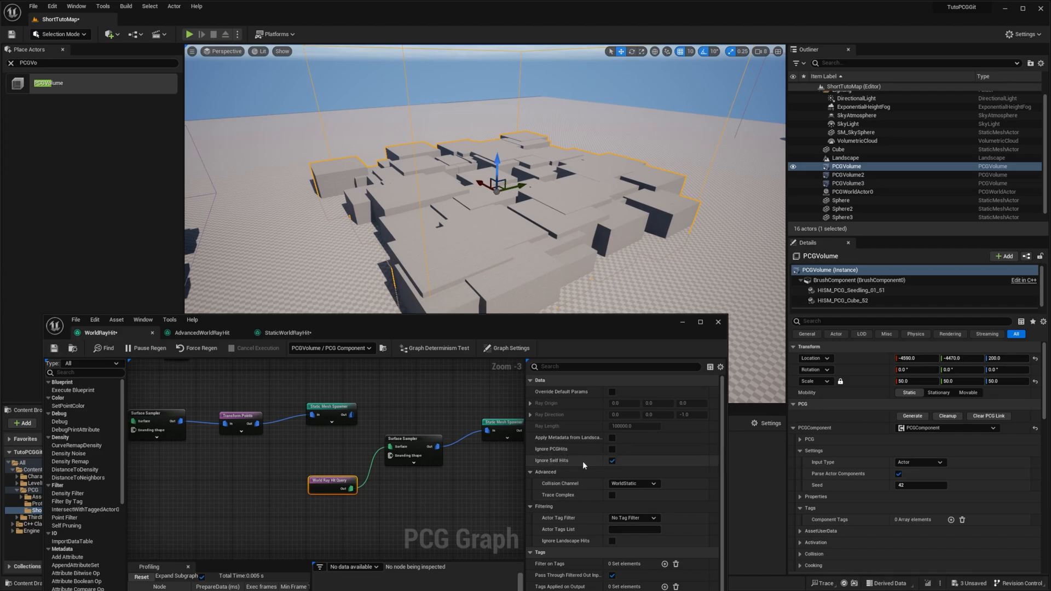
- Turn off Ignore Self Hits on the World Ray Hit Query node
left_click(613, 461)
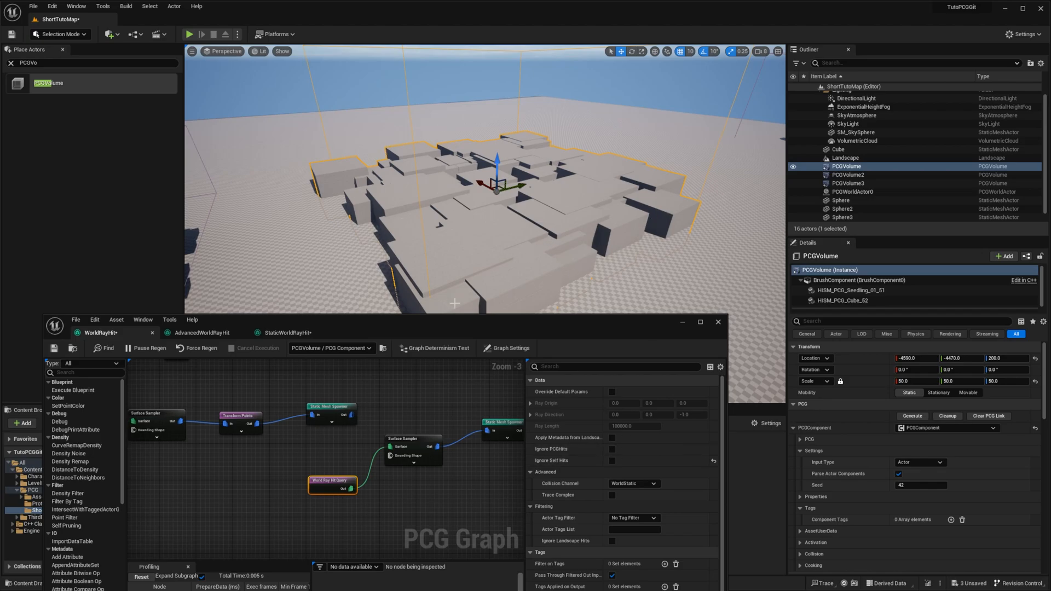
right_click_drag(631, 242, 635, 263)
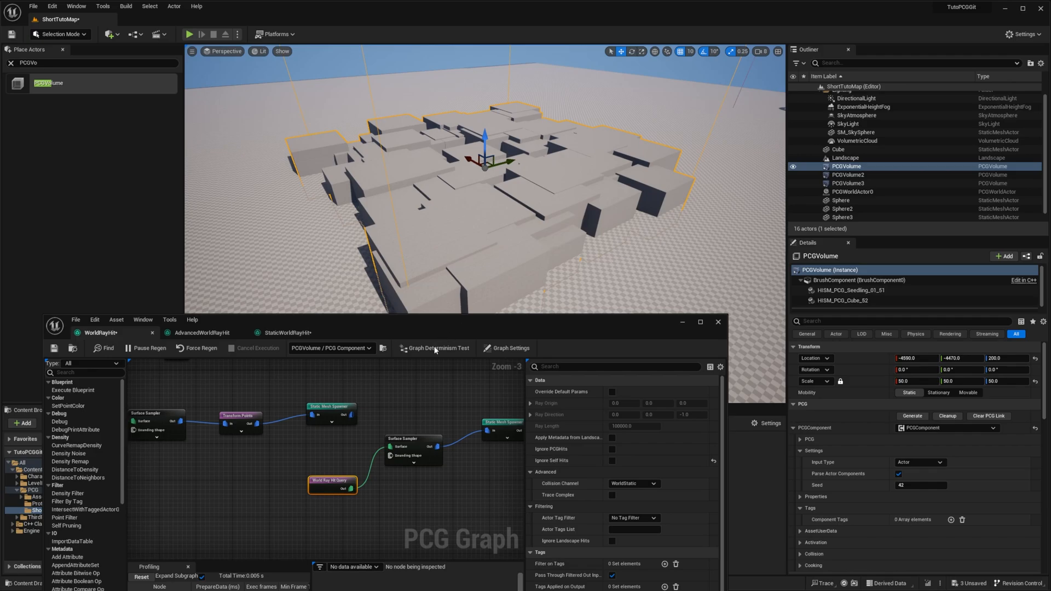
right_click_drag(268, 469, 313, 457)
scroll(331, 447, "down", 1)
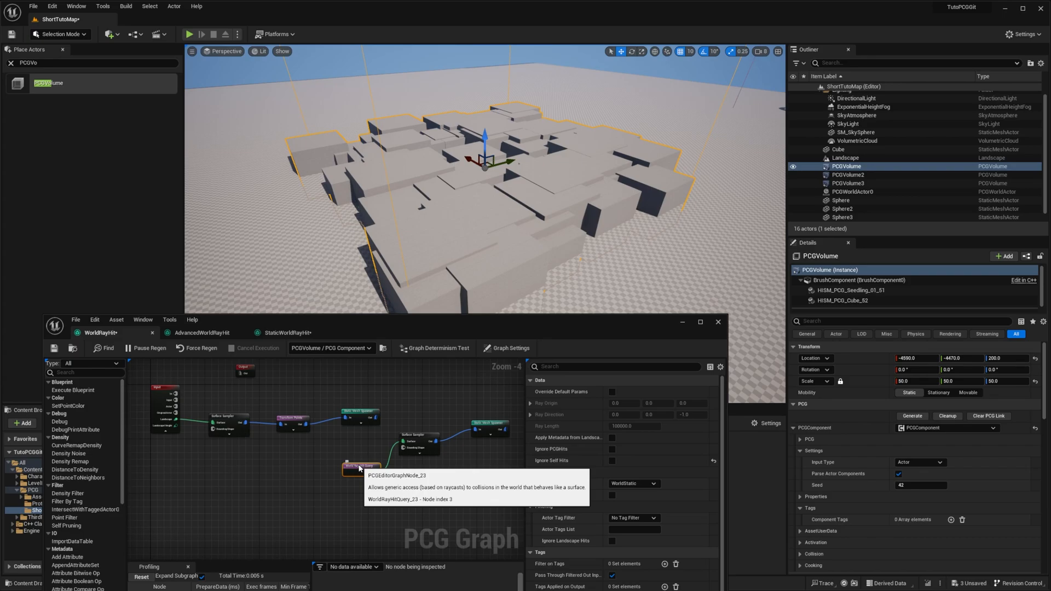
- Shift the World Ray Hit Query, second Surface Sampler and seedling Static Mesh Spawner nodes together slightly down and away from the cube branch
left_click(415, 443)
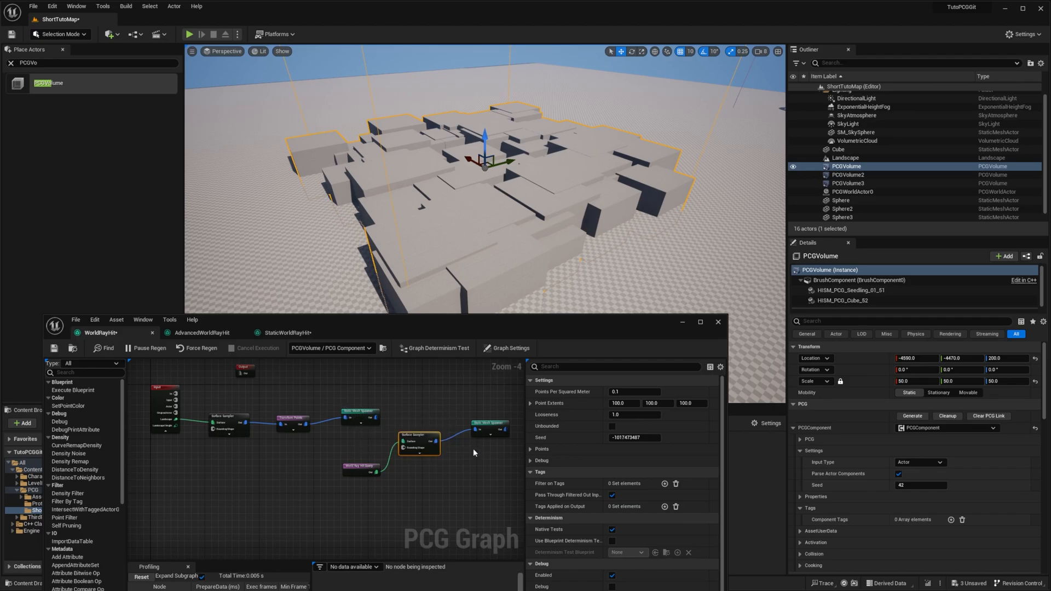
left_click_drag(349, 509, 514, 427)
left_click_drag(413, 436, 420, 443)
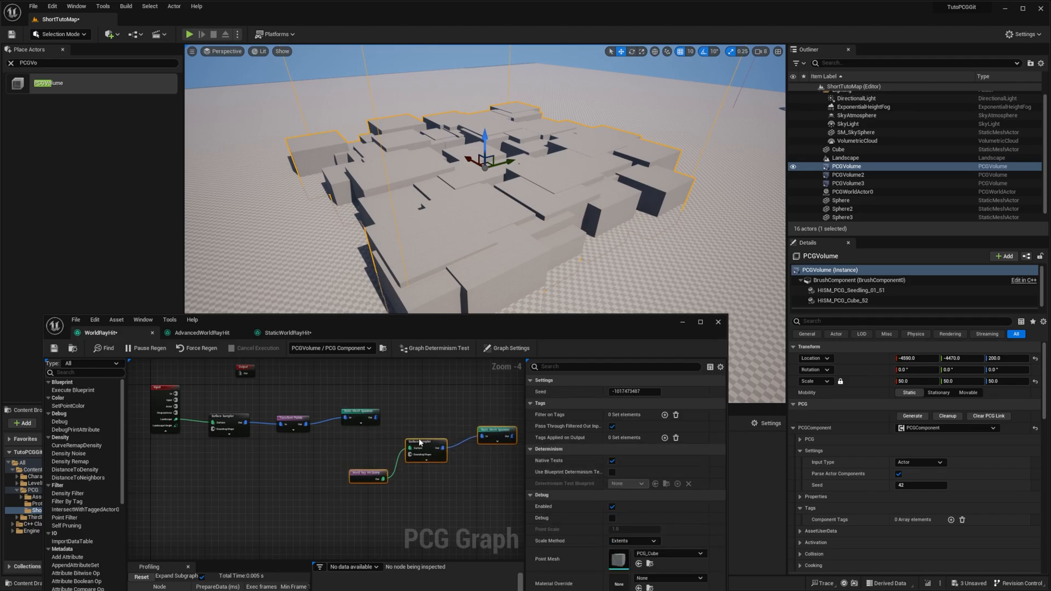
left_click(434, 405)
right_click_drag(421, 419, 383, 405)
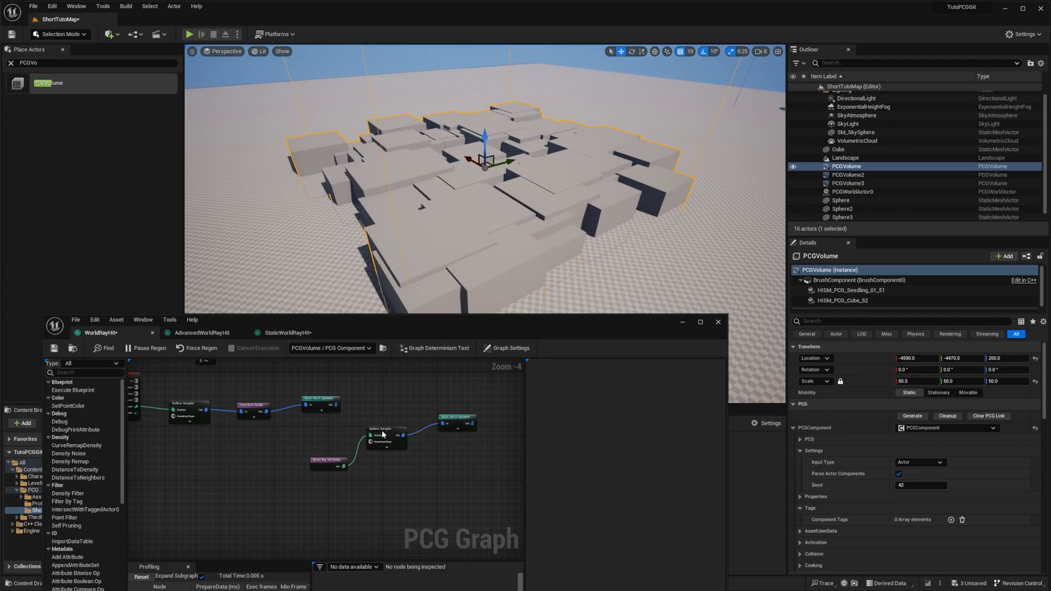
- Connect the PCG_Cube Static Mesh Spawner's output to the second Surface Sampler's Bounding Shape input
left_click(387, 433)
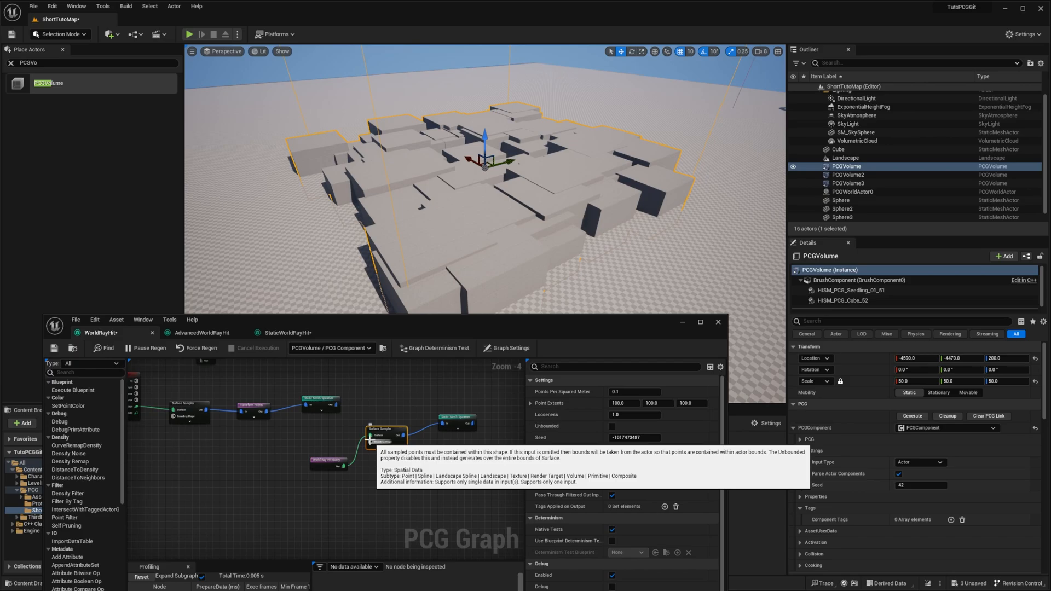
left_click_drag(336, 404, 369, 442)
right_click_drag(446, 234, 446, 234)
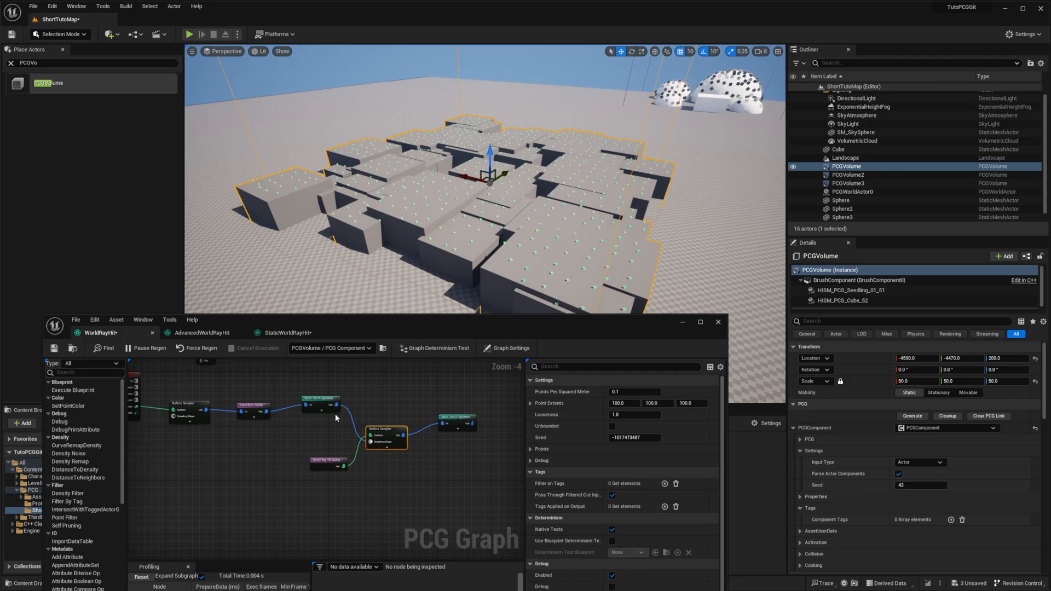
- Look over the Collision Channel options of the World Ray Hit Query node
left_click(328, 463)
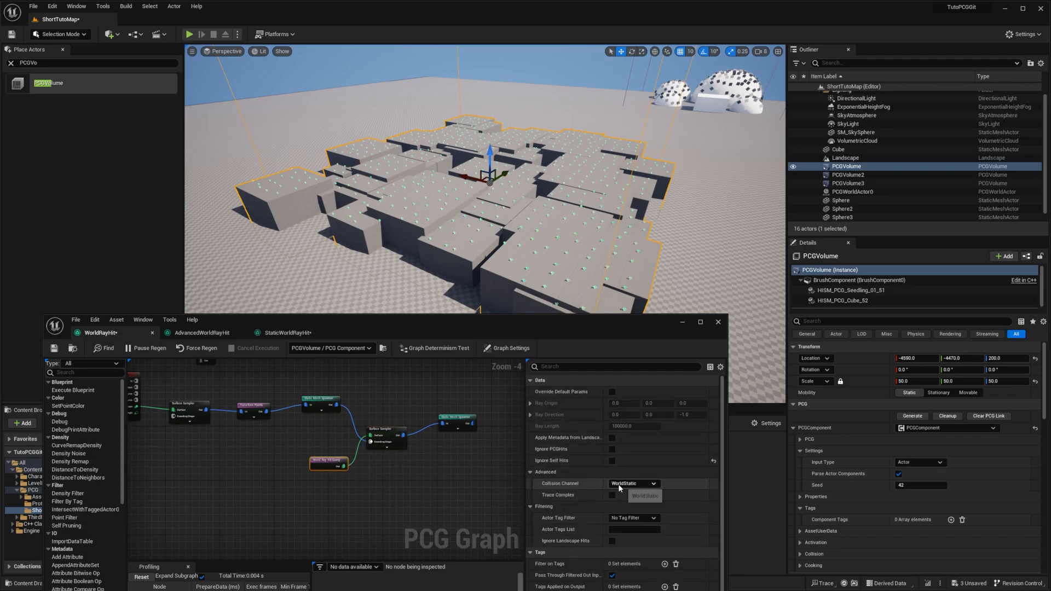
left_click(653, 486)
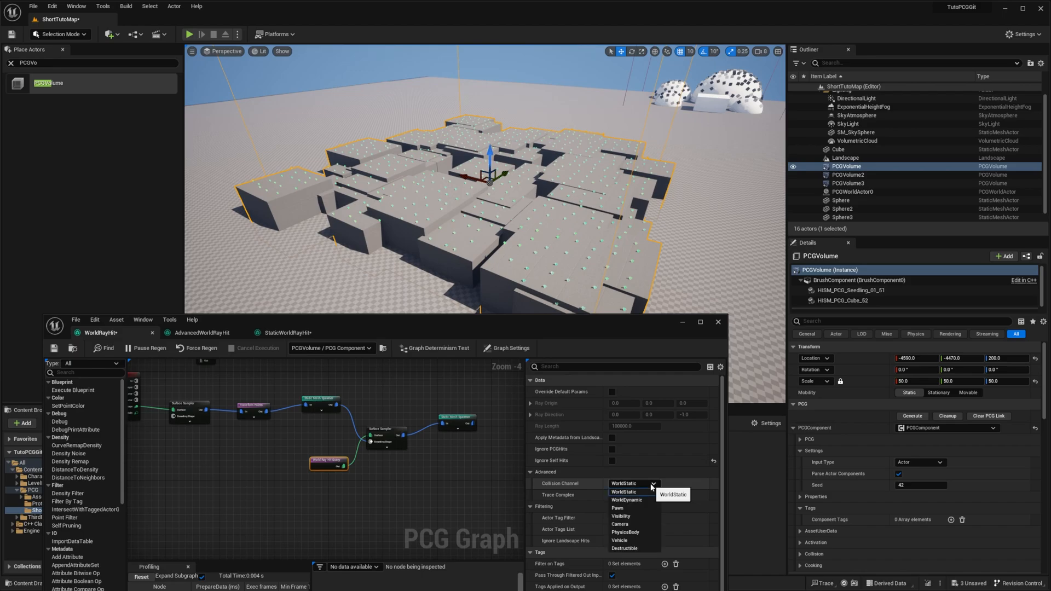
left_click(649, 485)
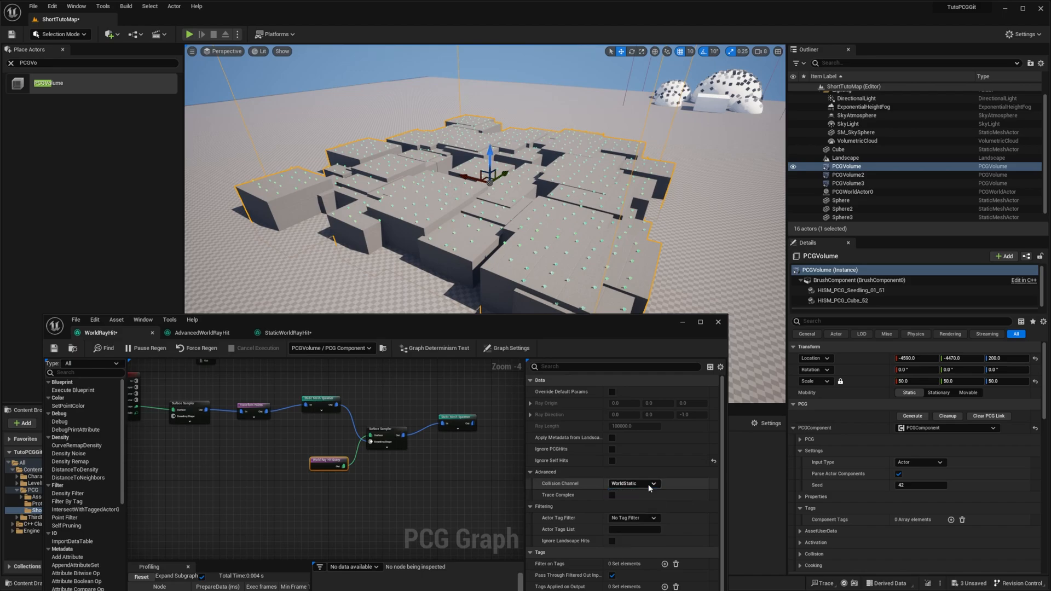
- Set the collision preset of the PCG_Cube mesh entry in the first Static Mesh Spawner to BlockAllDynamic
left_click(318, 404)
scroll(592, 446, "down", 5)
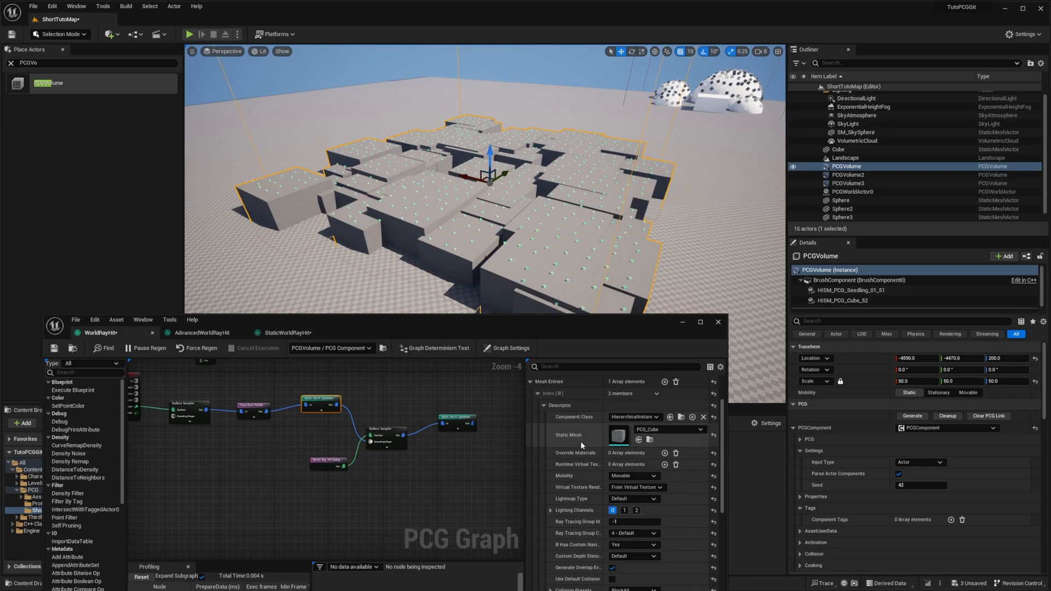
scroll(581, 442, "down", 3)
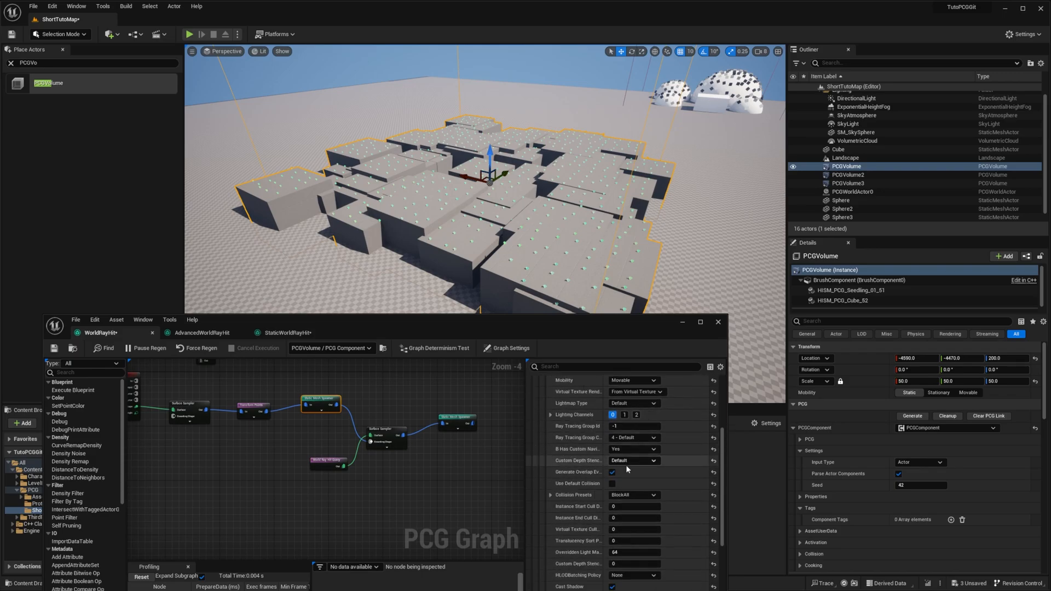
left_click(634, 495)
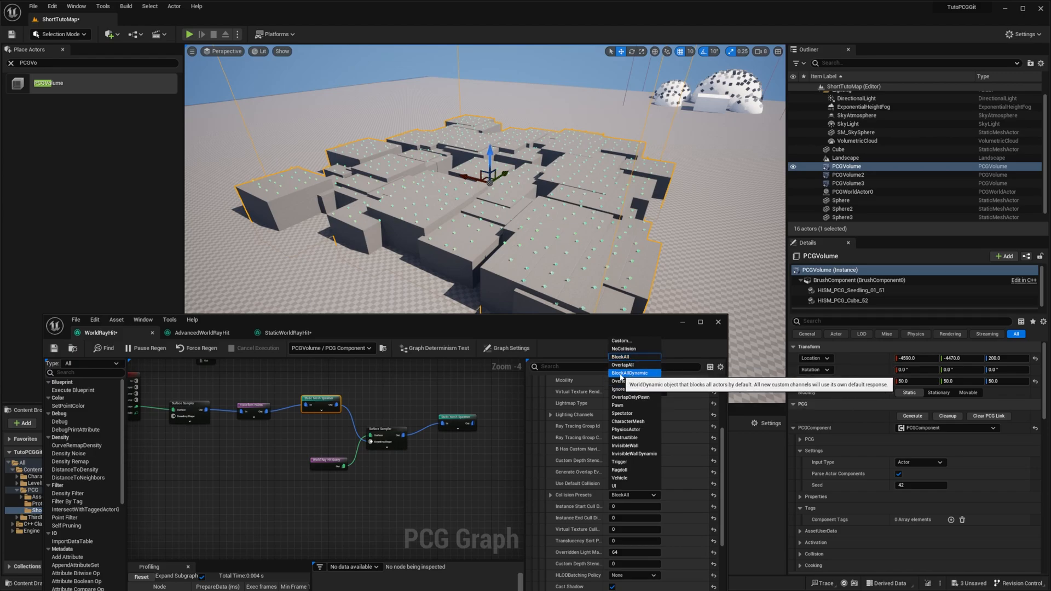
left_click(650, 377)
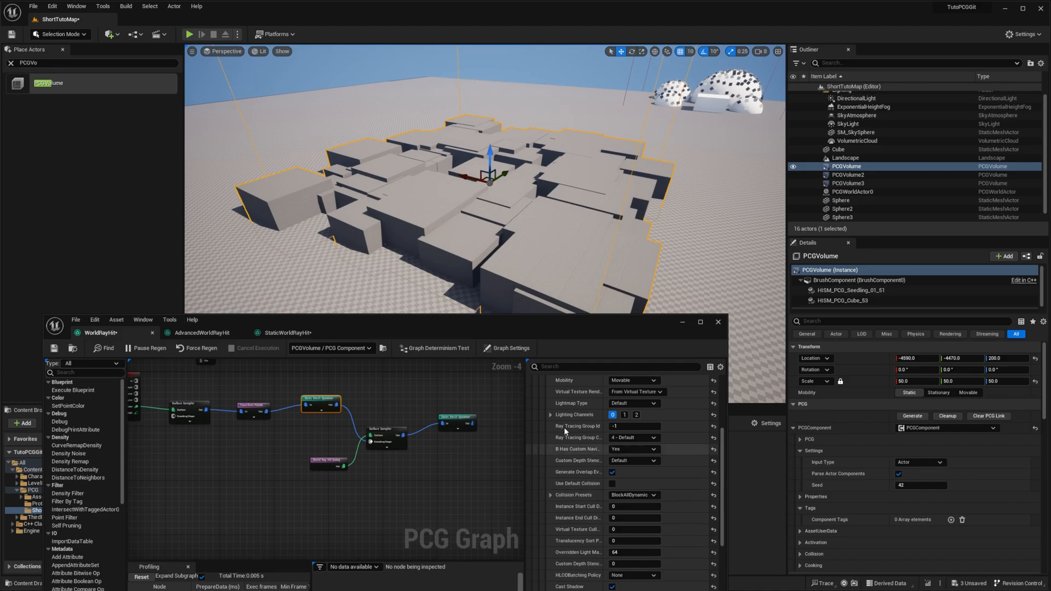
- Set the World Ray Hit Query's Collision Channel to WorldDynamic
scroll(569, 433, "up", 5)
left_click(321, 465)
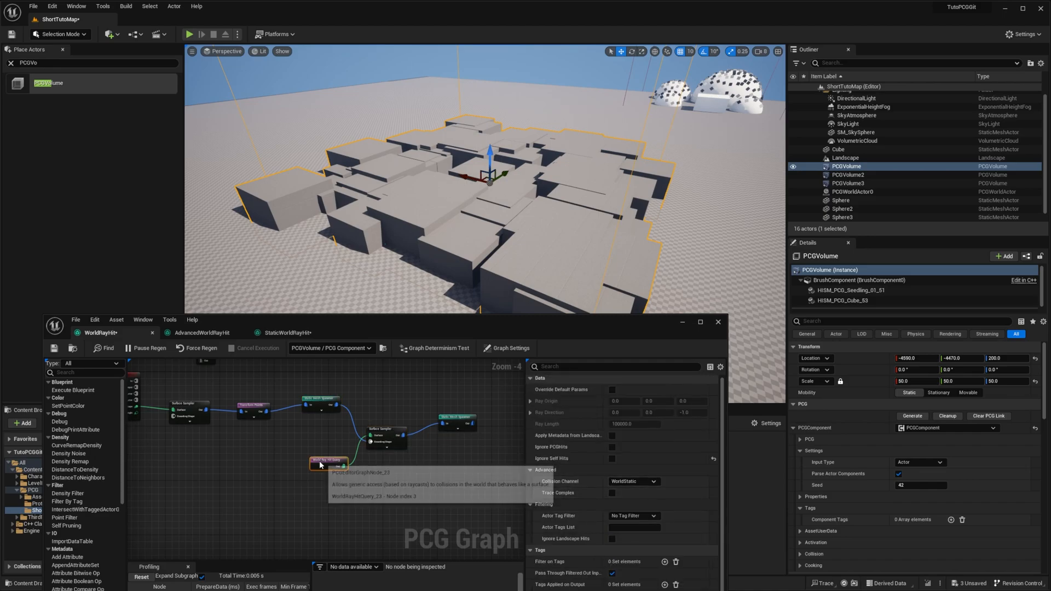
left_click(634, 481)
left_click(630, 499)
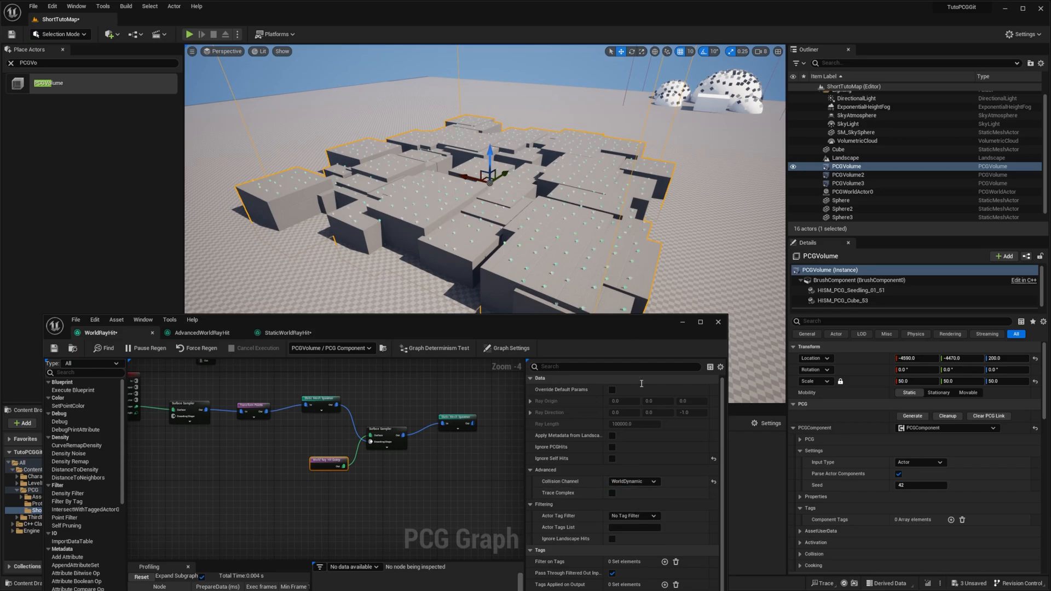
- Set the PCG_Cube mesh entry's collision preset back to BlockAll in the first Static Mesh Spawner
left_click(310, 401)
scroll(603, 504, "down", 5)
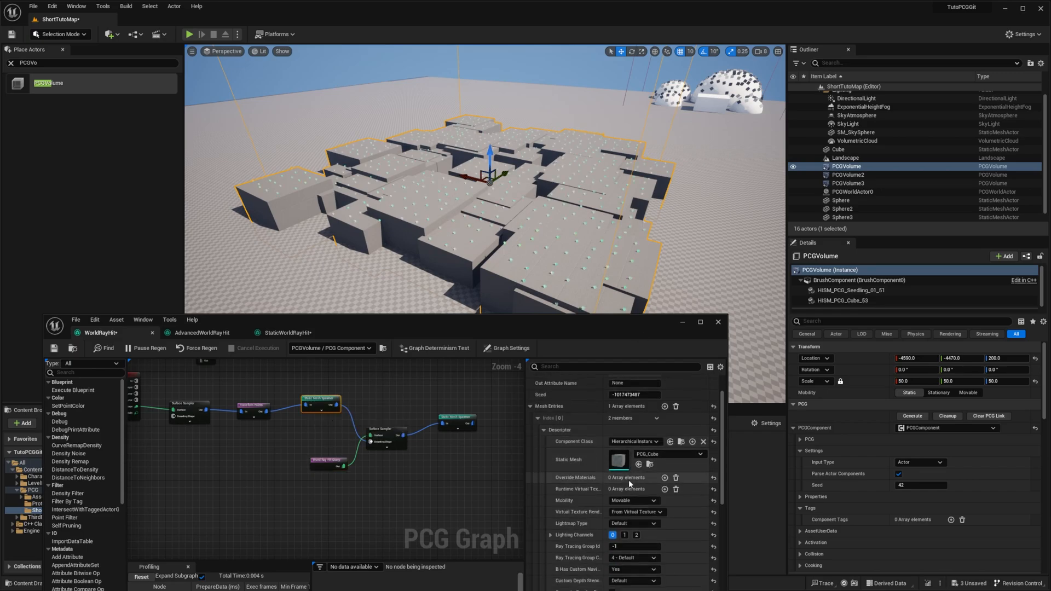
left_click(634, 493)
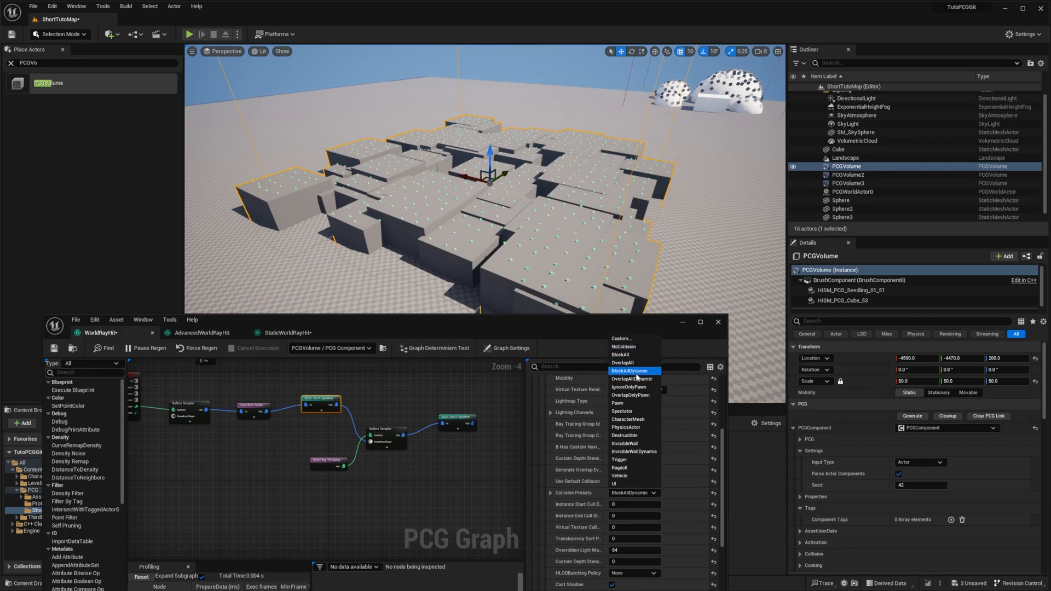
left_click(630, 355)
- Return the World Ray Hit Query's Collision Channel to WorldStatic
left_click(345, 462)
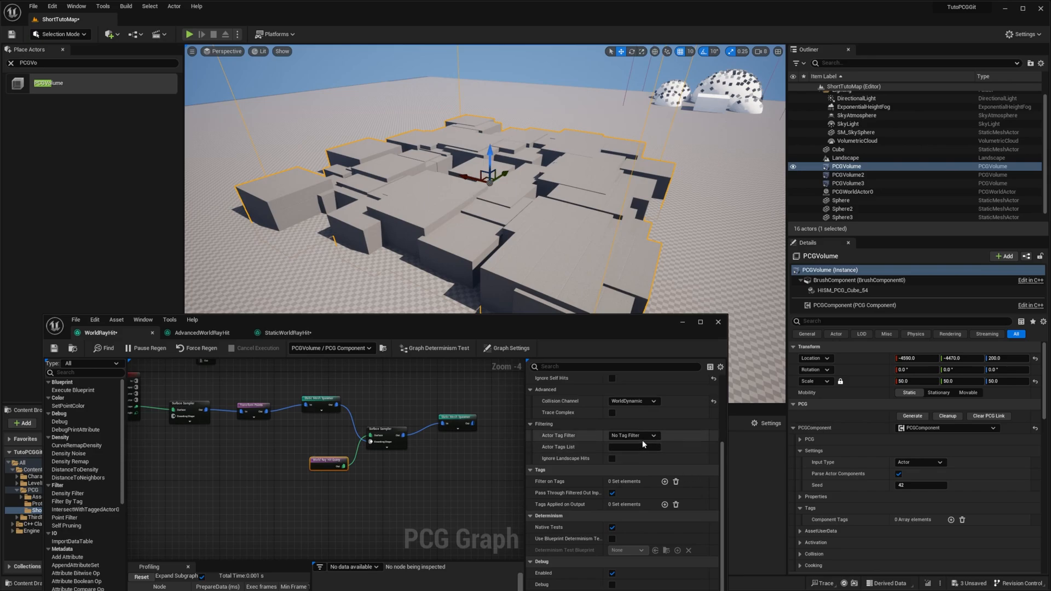
left_click(634, 402)
left_click(638, 410)
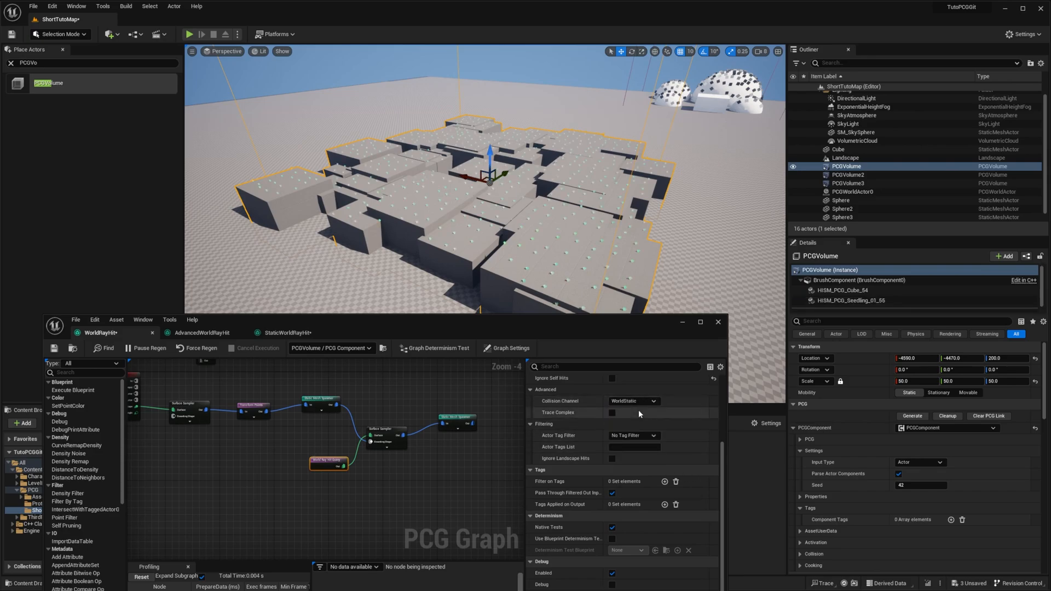
- Set the second Surface Sampler's Point Extents to 10 on all axes and its Points Per Square Meter to 1
left_click(386, 438)
left_click(622, 402)
type("100.0")
key("Tab")
type("10")
key("Tab")
type("10")
left_click(647, 389)
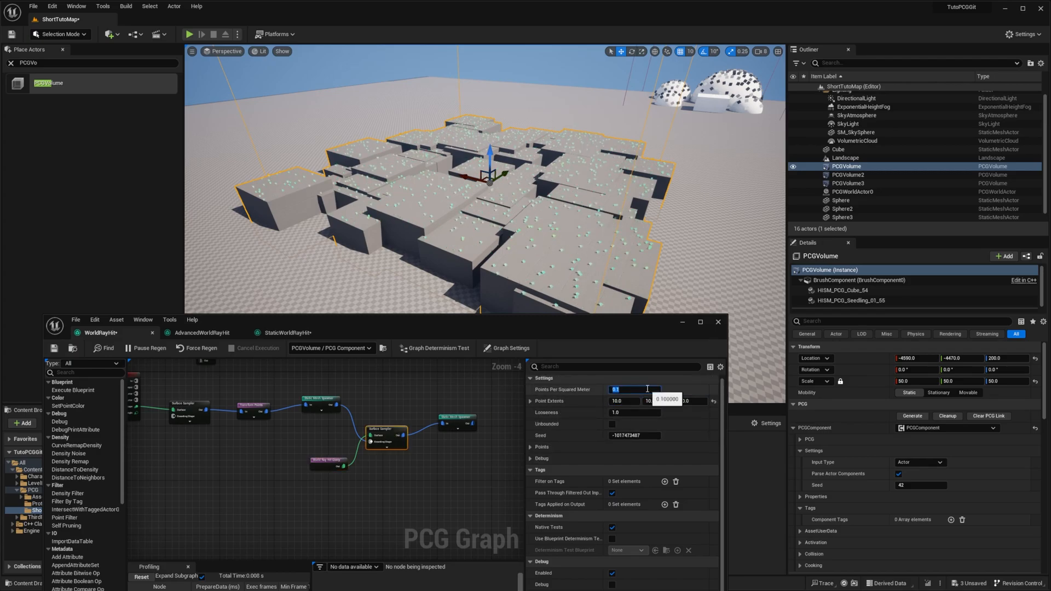
type("1")
key("Return")
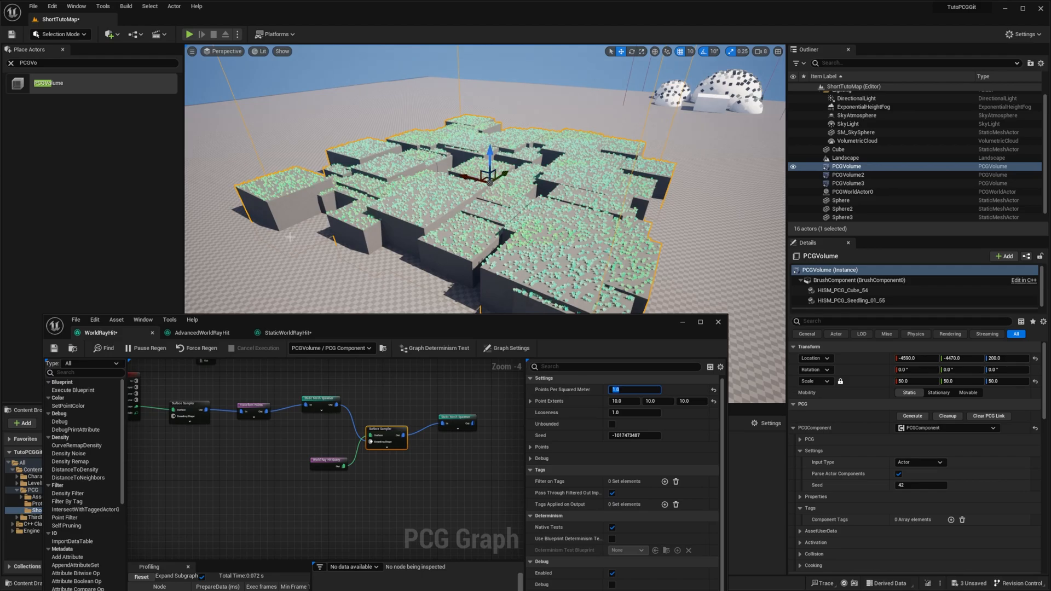
right_click_drag(291, 234, 394, 282)
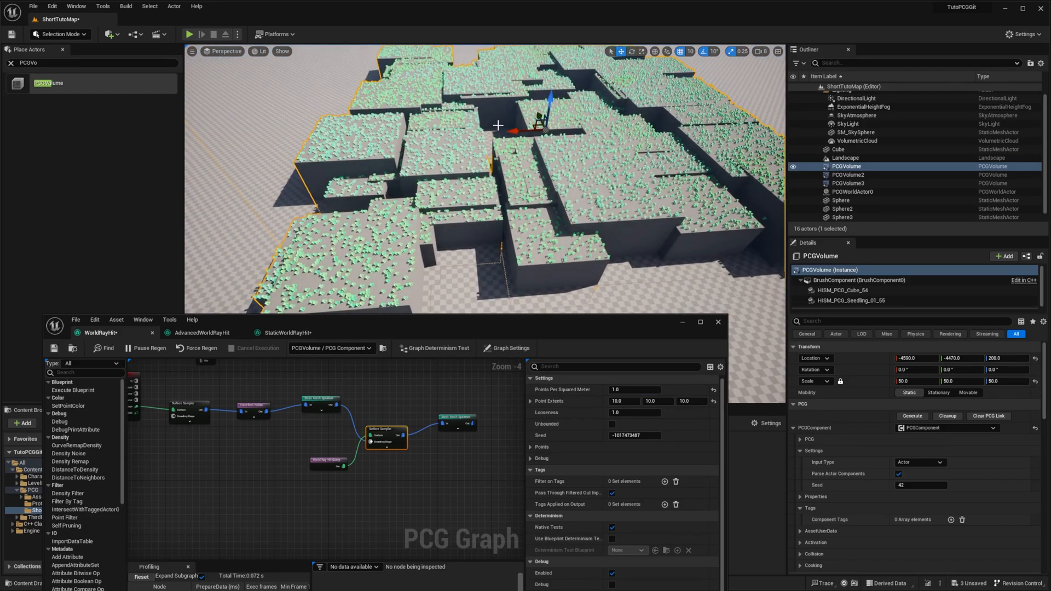
mouse_move(573, 263)
right_mouse_down()
mouse_move(548, 288)
mouse_move(573, 249)
right_mouse_up()
- Move the seedling branch nodes away from the cube branch and disconnect the second Surface Sampler's Bounding Shape input
left_click(362, 408)
left_click_drag(308, 498, 474, 408)
left_click_drag(317, 510, 465, 421)
left_click_drag(386, 435, 414, 452)
left_click(365, 430, "alt")
- Add a Union node and place it between the PCG_Cube Static Mesh Spawner and the second Surface Sampler
right_click(330, 438)
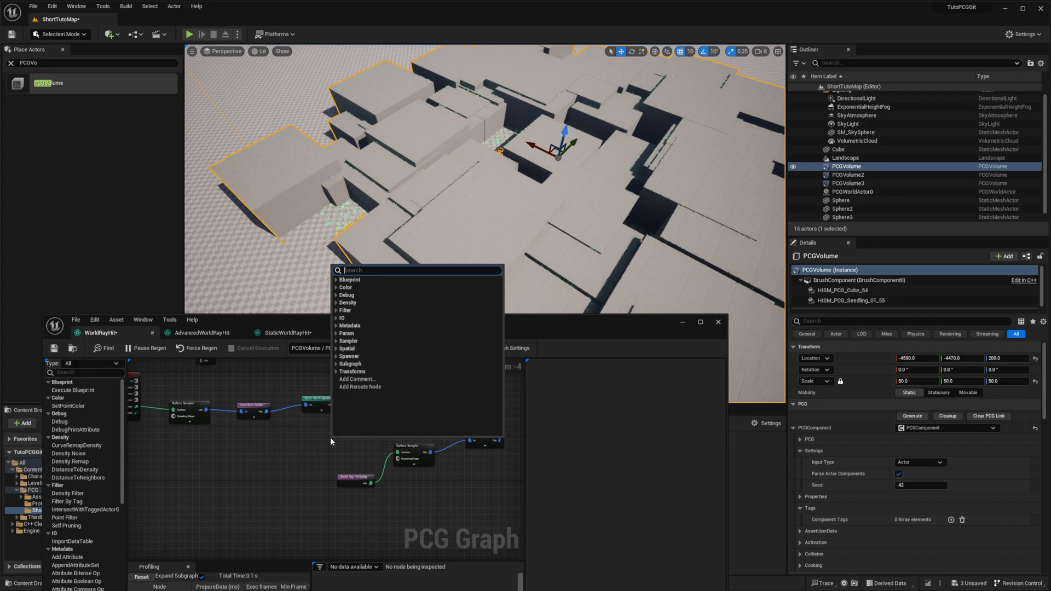
type("union")
key("Return")
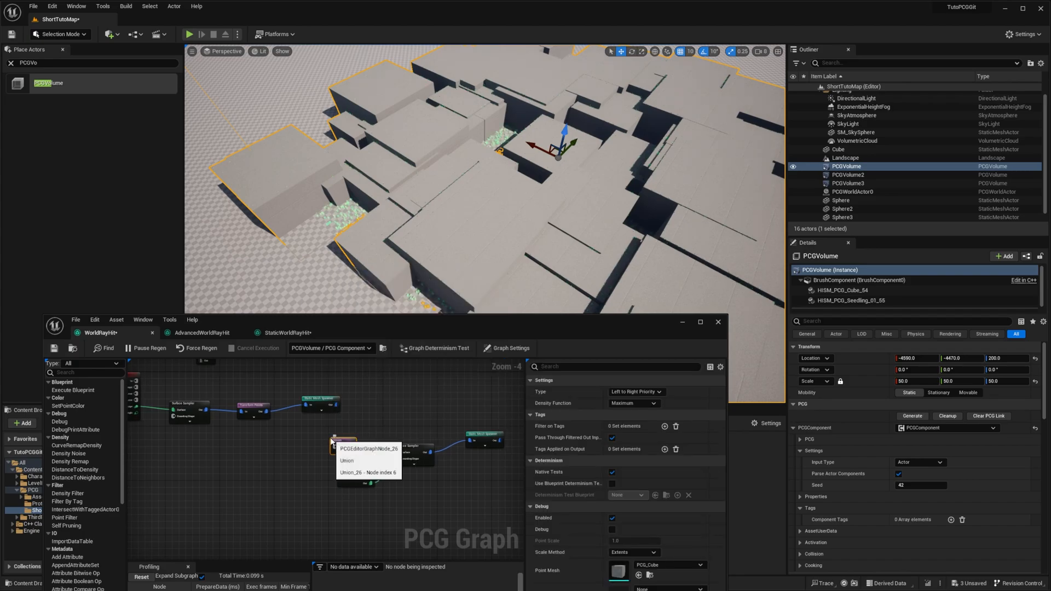
left_click_drag(346, 446, 364, 436)
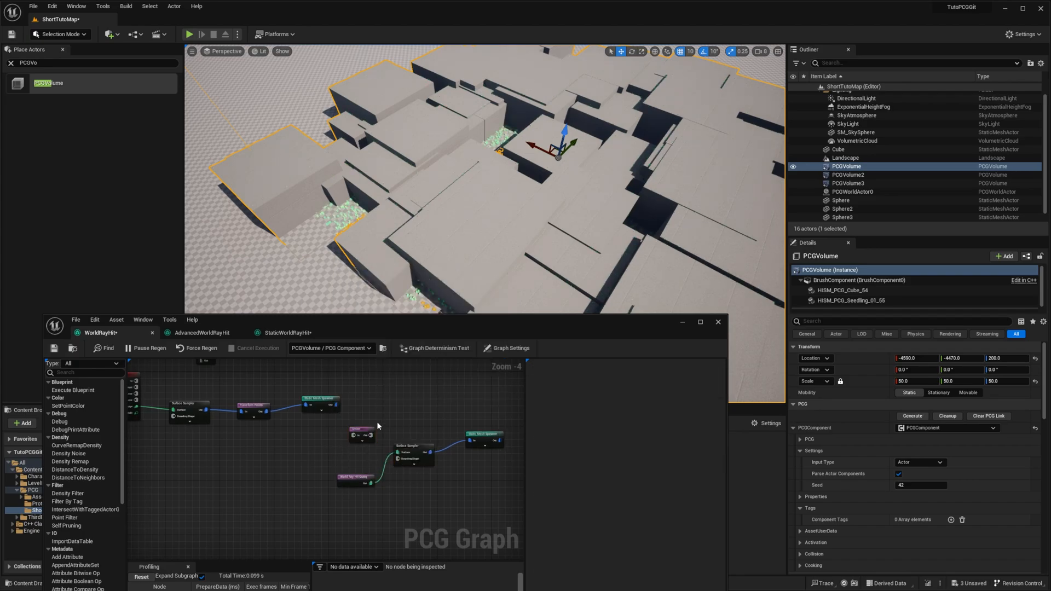
- Add a Get Actor Data node in the empty area below the cube branch
right_click(219, 452)
type("GetA")
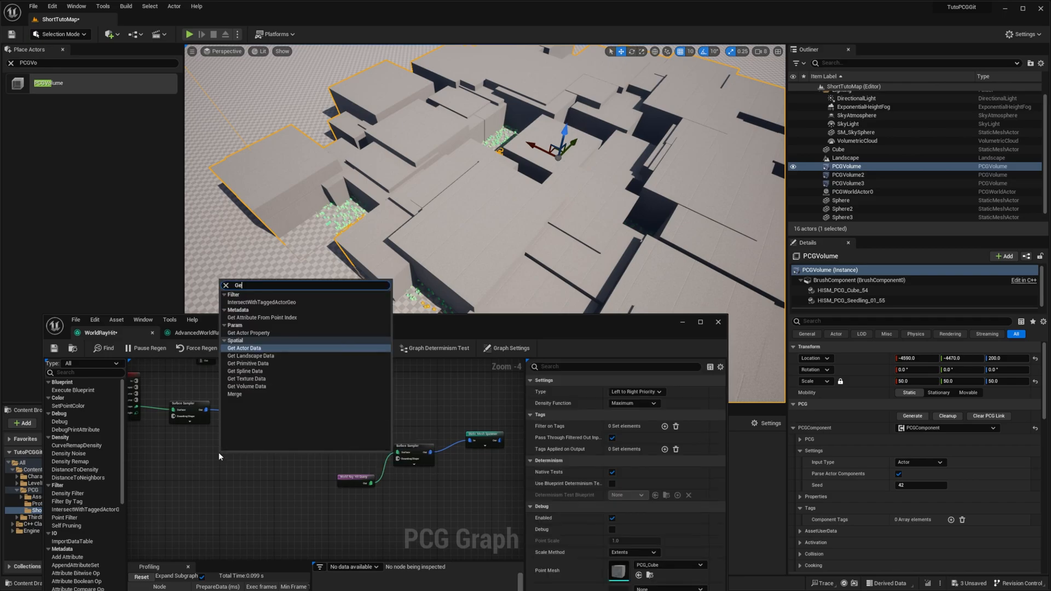
key("Down")
key("Down")
key("Return")
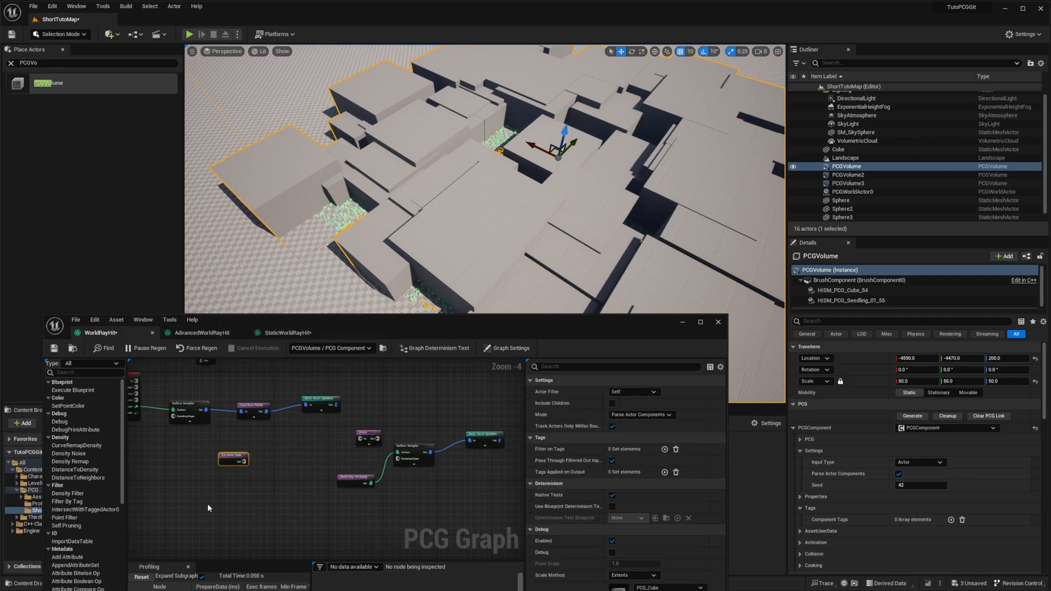
- Feed Get Actor Data and the PCG_Cube Static Mesh Spawner into the Union, and connect the Union to the second Surface Sampler's Bounding Shape
left_click_drag(238, 459, 360, 438)
left_click_drag(337, 405, 398, 459)
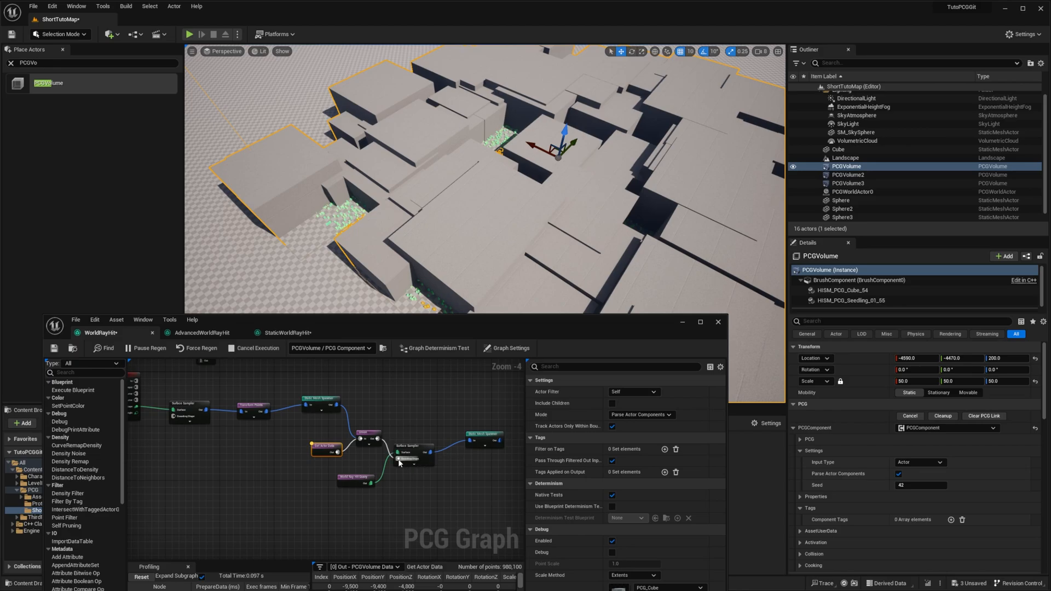
right_click_drag(484, 181, 314, 192)
right_click_drag(484, 214, 529, 213)
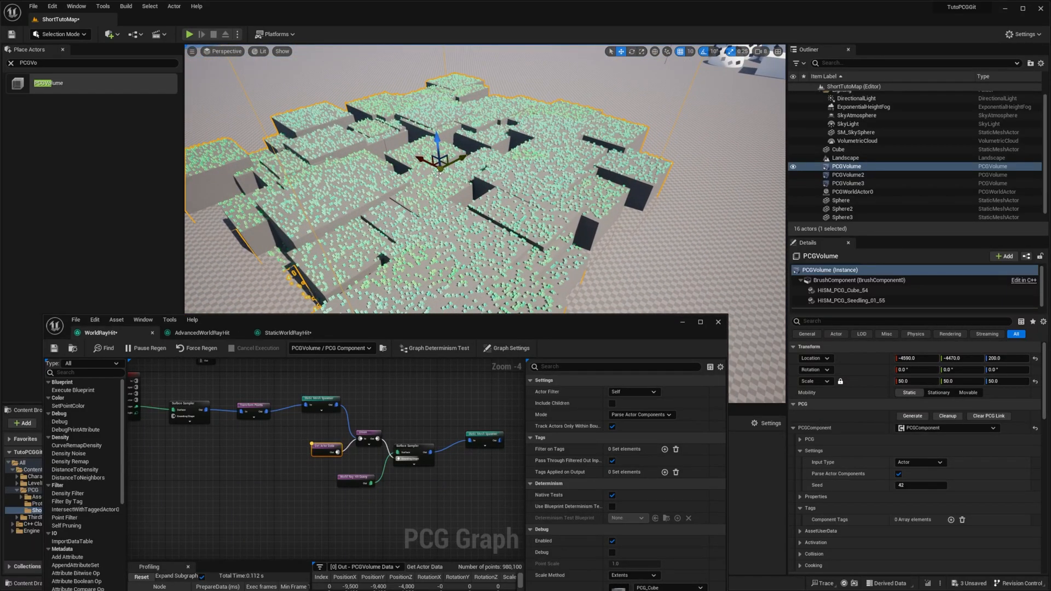
left_click(402, 416)
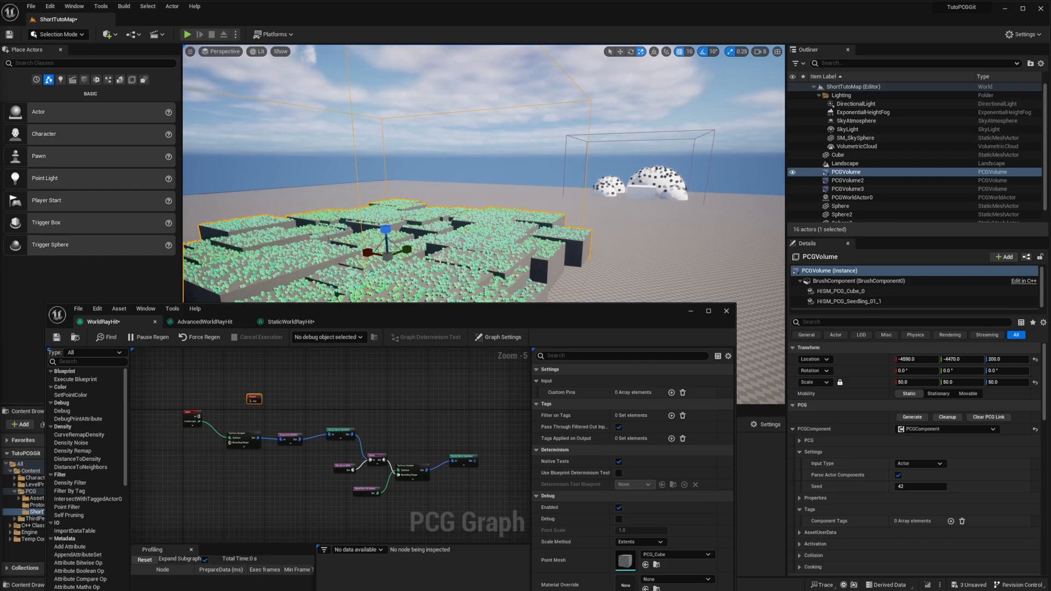
- Face the floating-cubes volume, open the AdvancedWorldRayHit graph, and check Get Actor Data and the Volume Sampler's debug points
right_click_drag(482, 219, 296, 241)
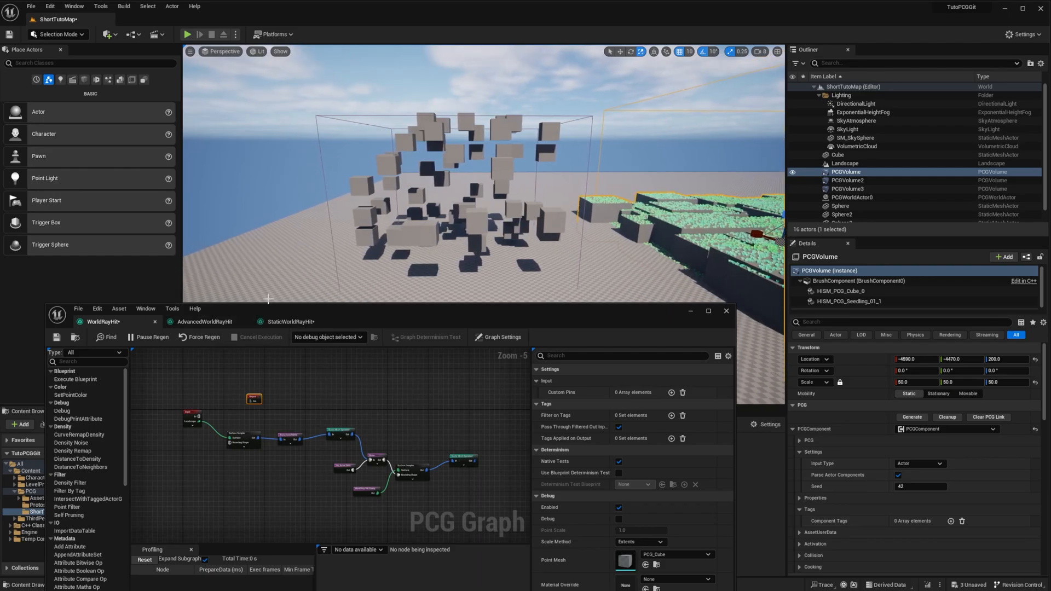
left_click(209, 327)
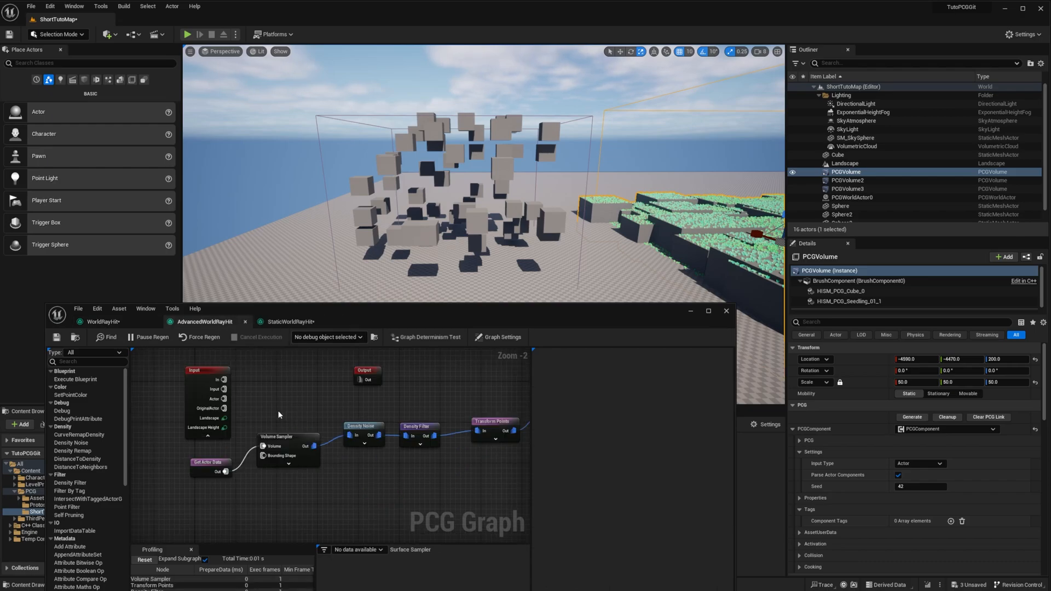
left_click(208, 466)
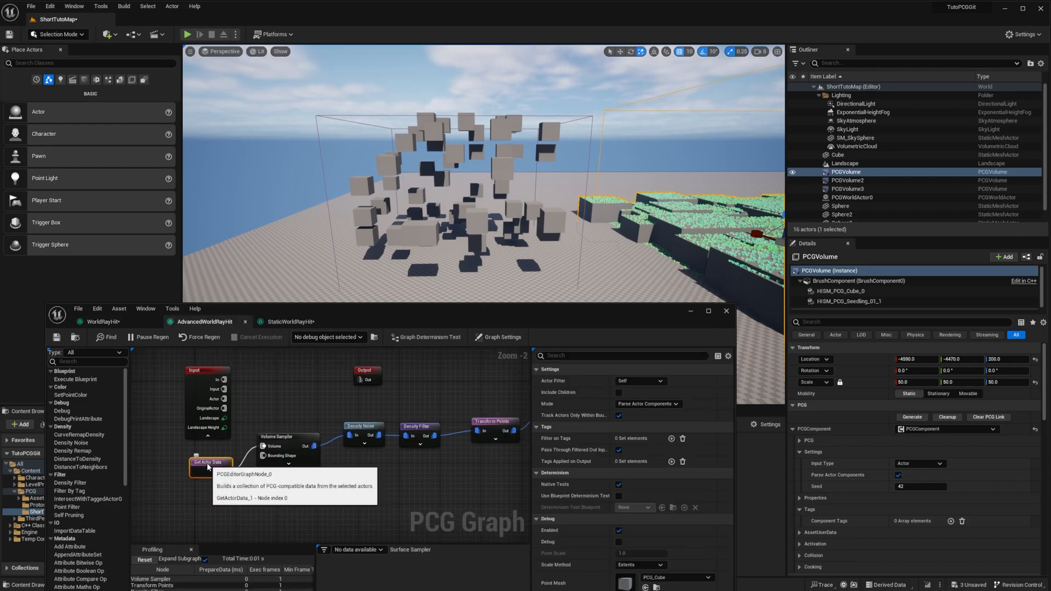
left_click(296, 442)
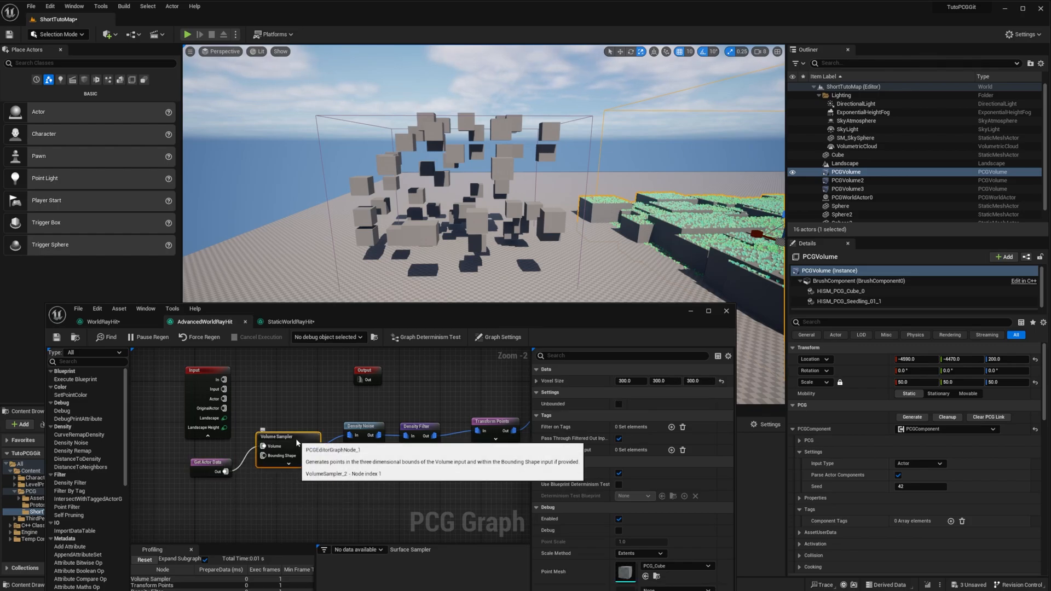
key("d")
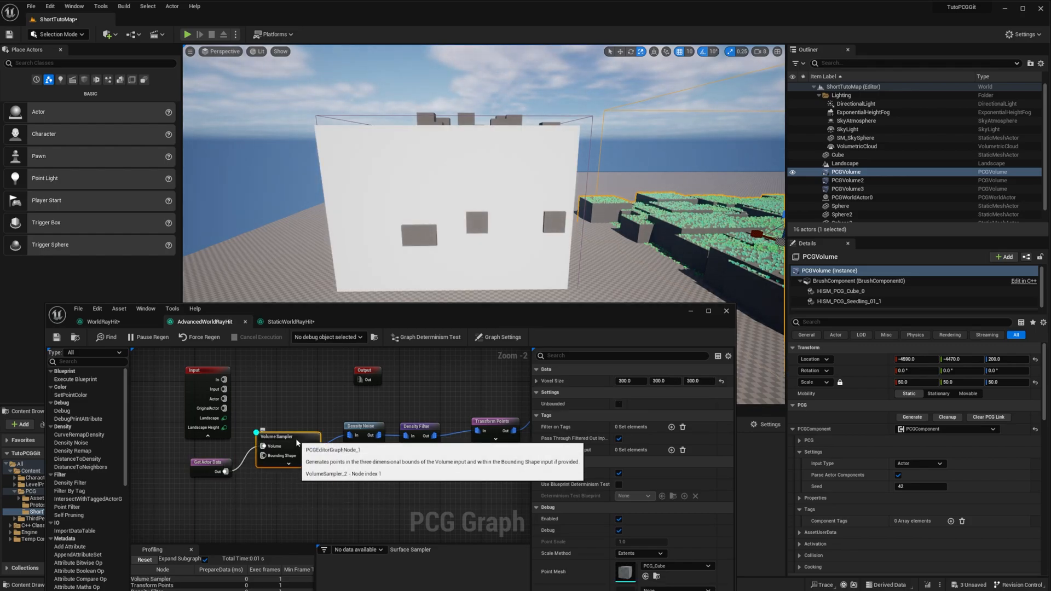
key("d")
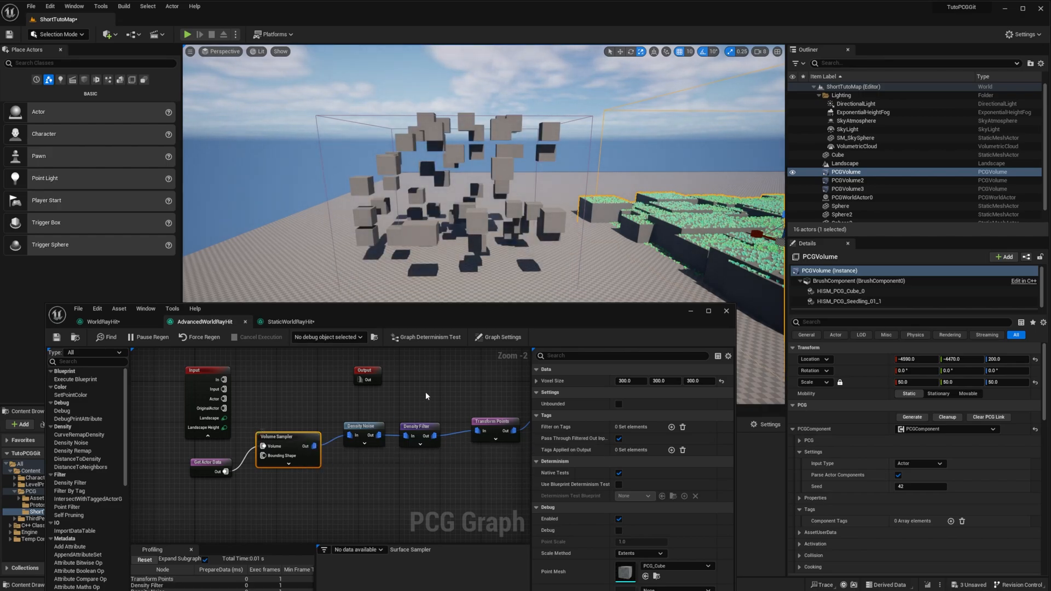
- Preview the debug points of the Density Noise node and of the Density Filter node
left_click(368, 428)
key("d")
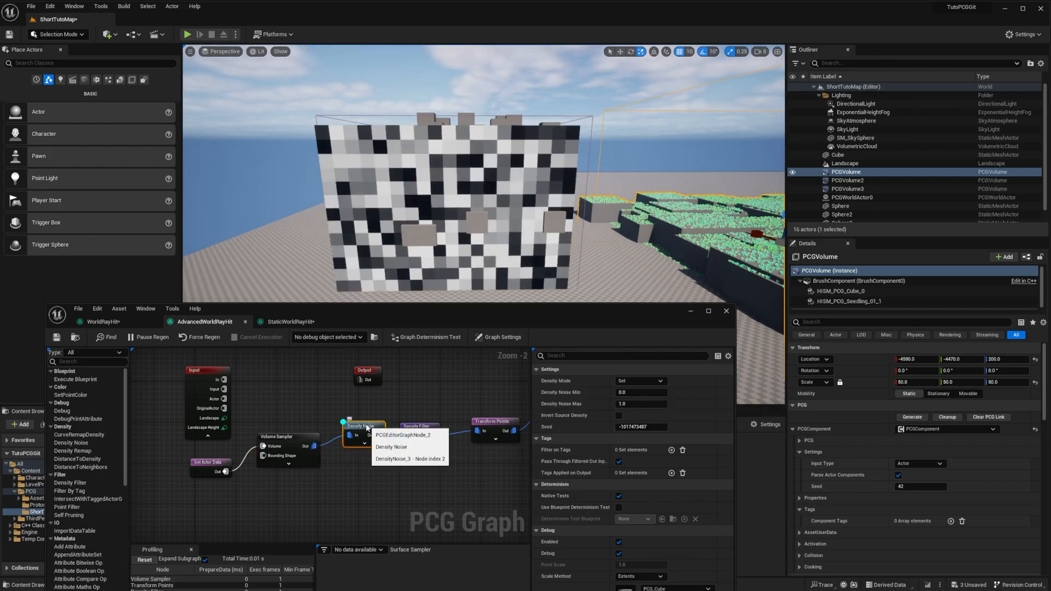
key("d")
left_click(418, 429)
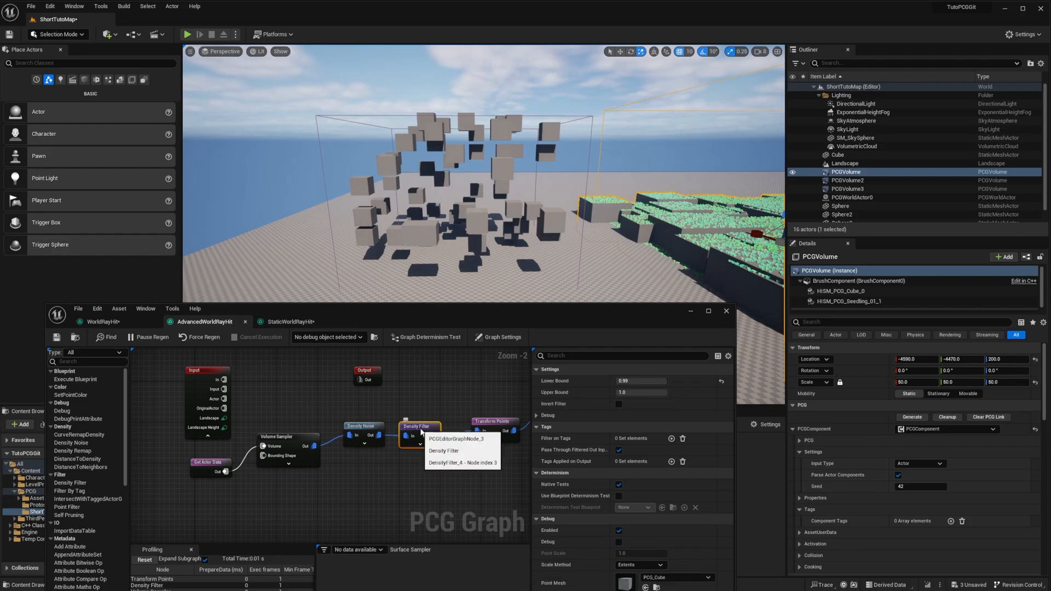
key("d")
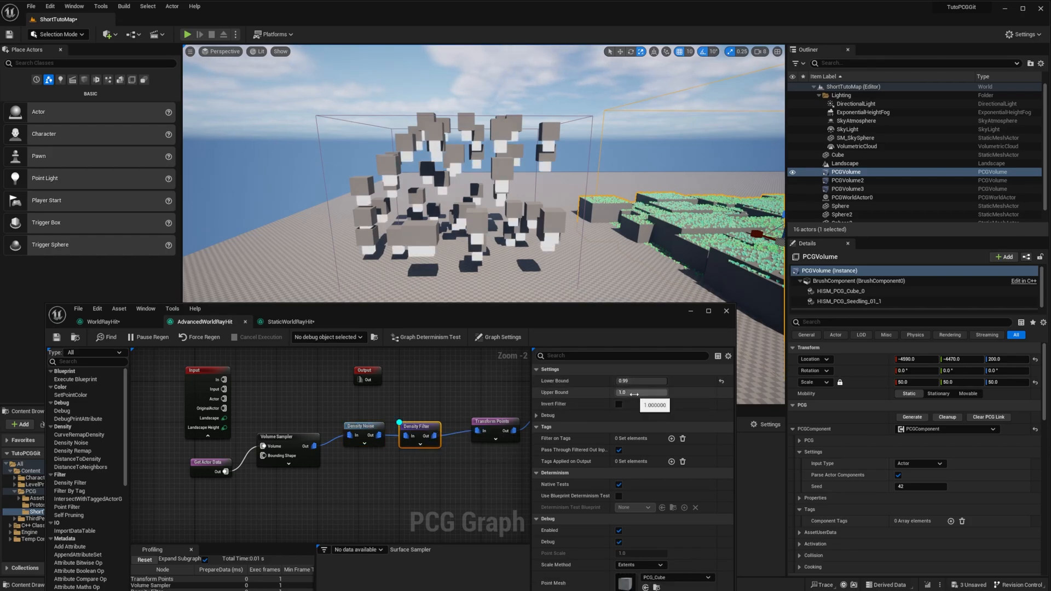
- Inspect the point data of Density Noise and Density Filter to compare how many points each outputs
left_click(372, 431)
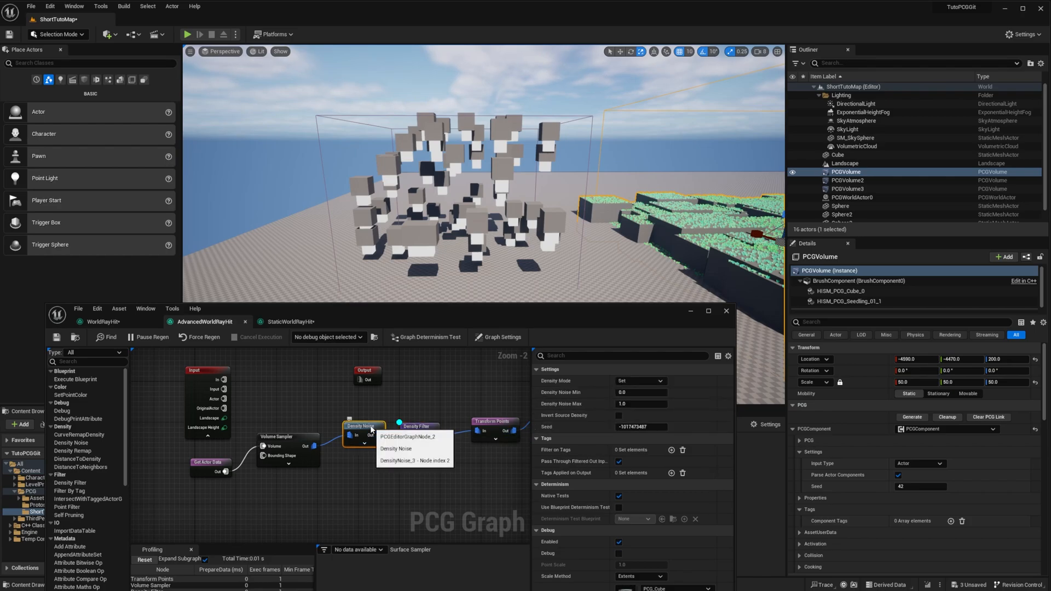
key("a")
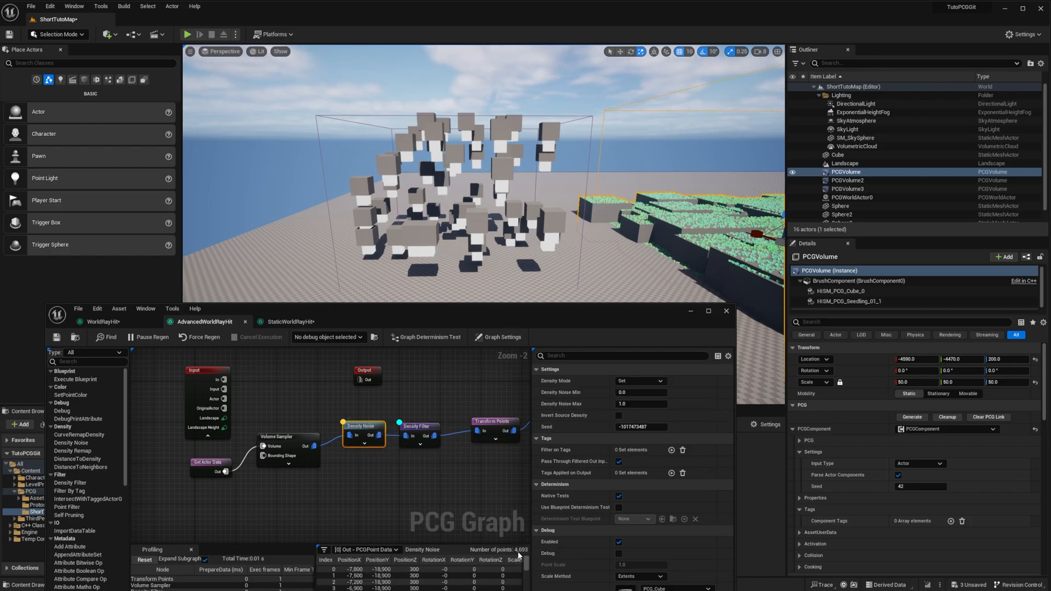
left_click(419, 438)
key("a")
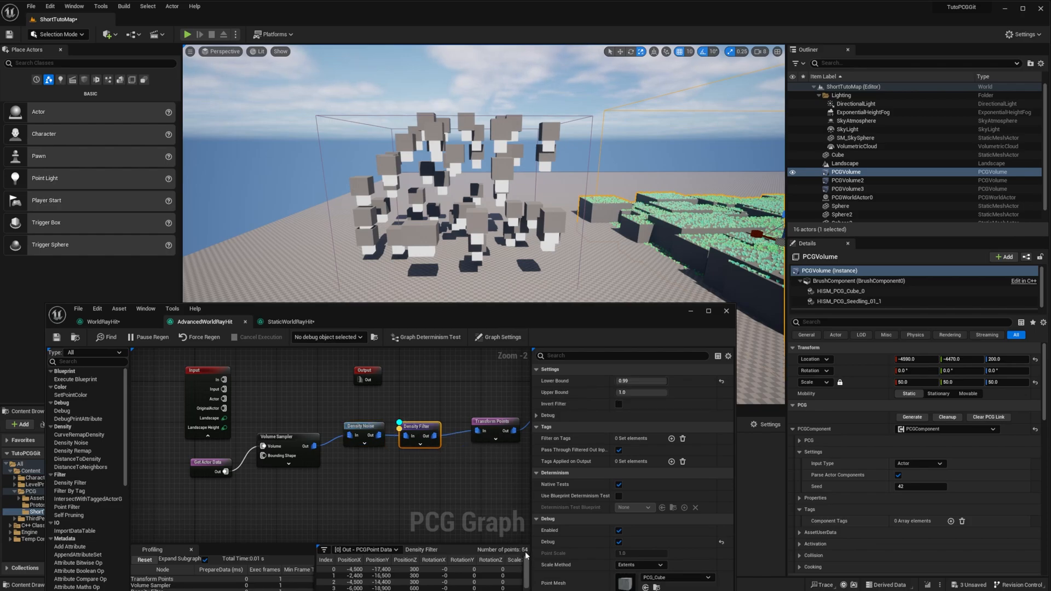
- Review the Transform Points offsets and the Static Mesh Spawner's collision preset, and turn off the Density Filter's debug display
left_click(496, 426)
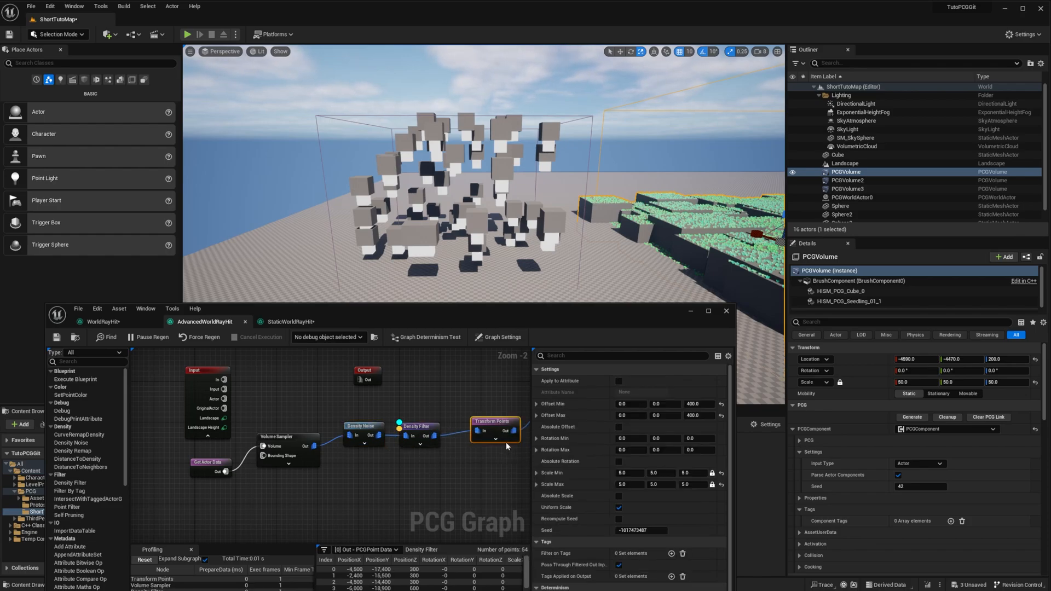
right_click_drag(506, 468, 448, 462)
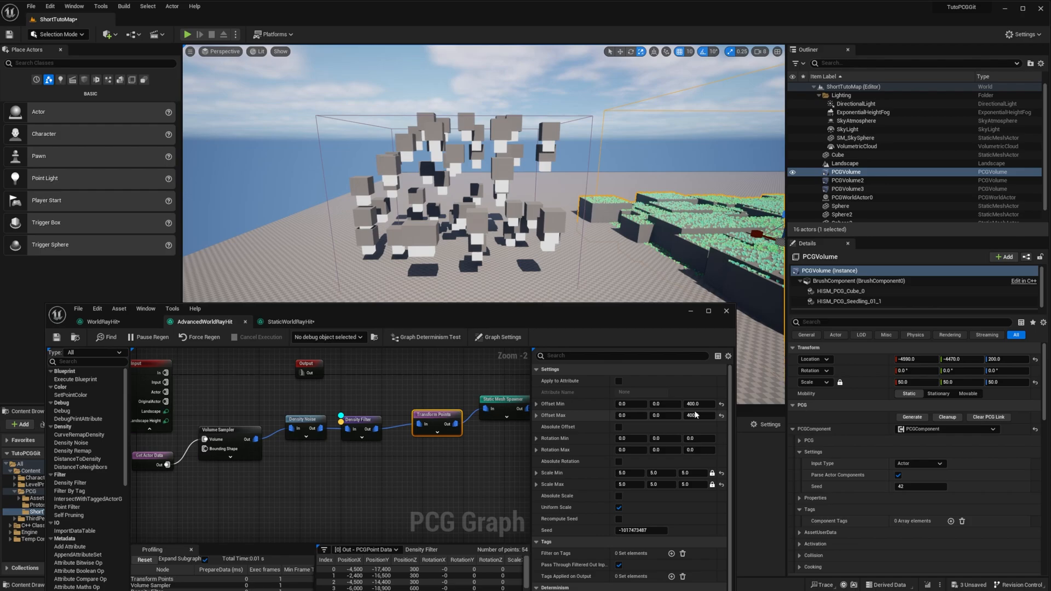
left_click(514, 405)
scroll(603, 495, "down", 6)
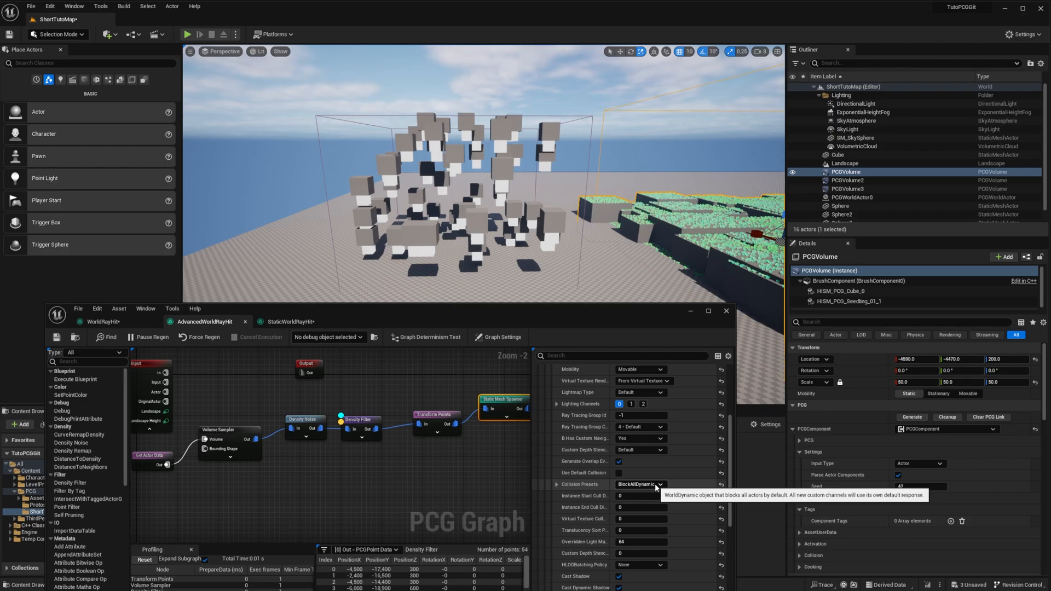
left_click(356, 422)
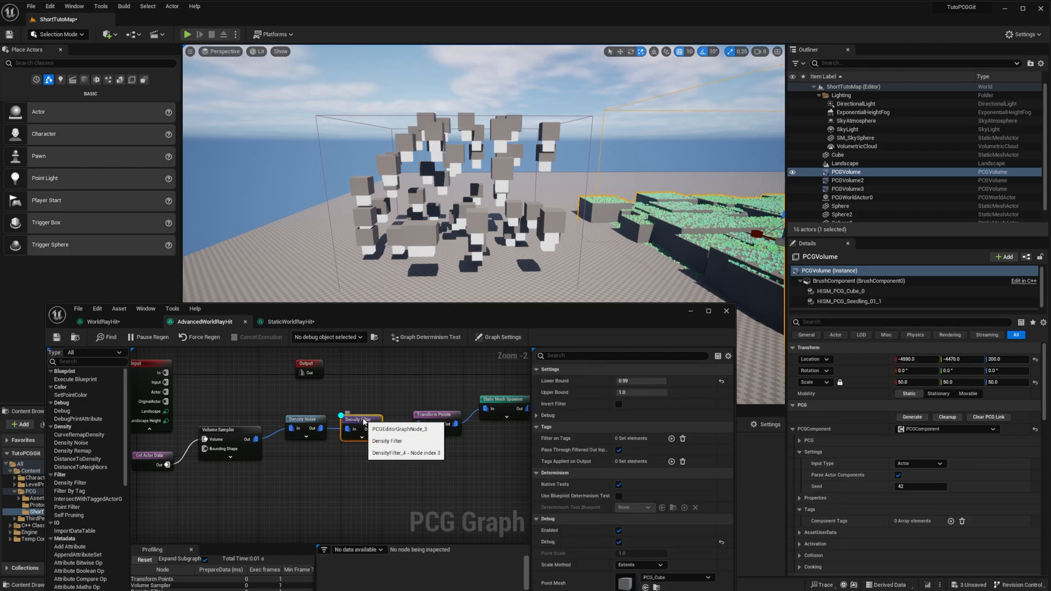
- Add a World Ray Hit Query node in the empty area below the cube branch
right_click_drag(467, 474, 300, 416)
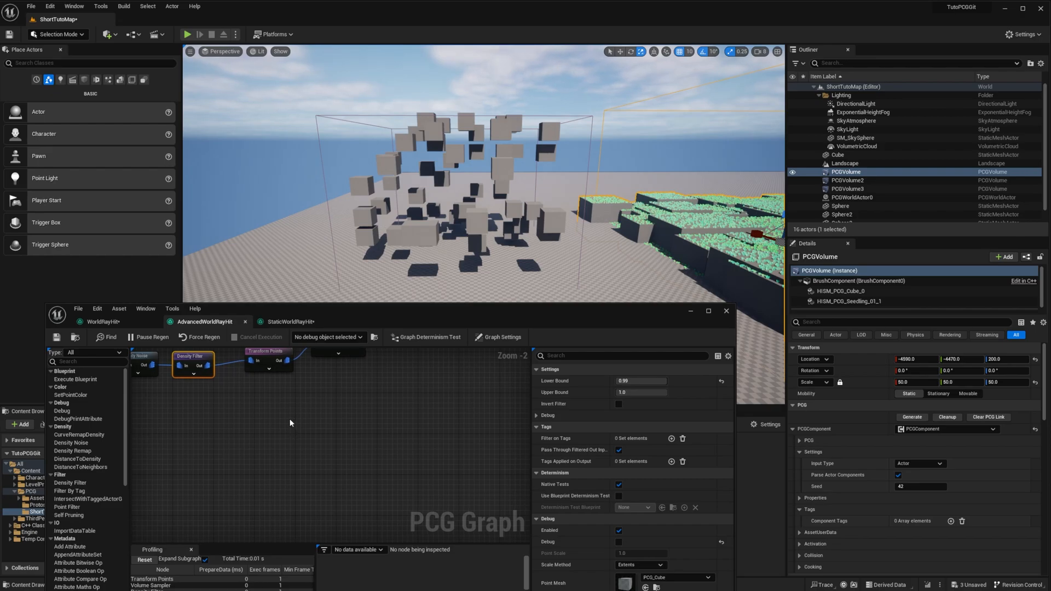
right_click(317, 425)
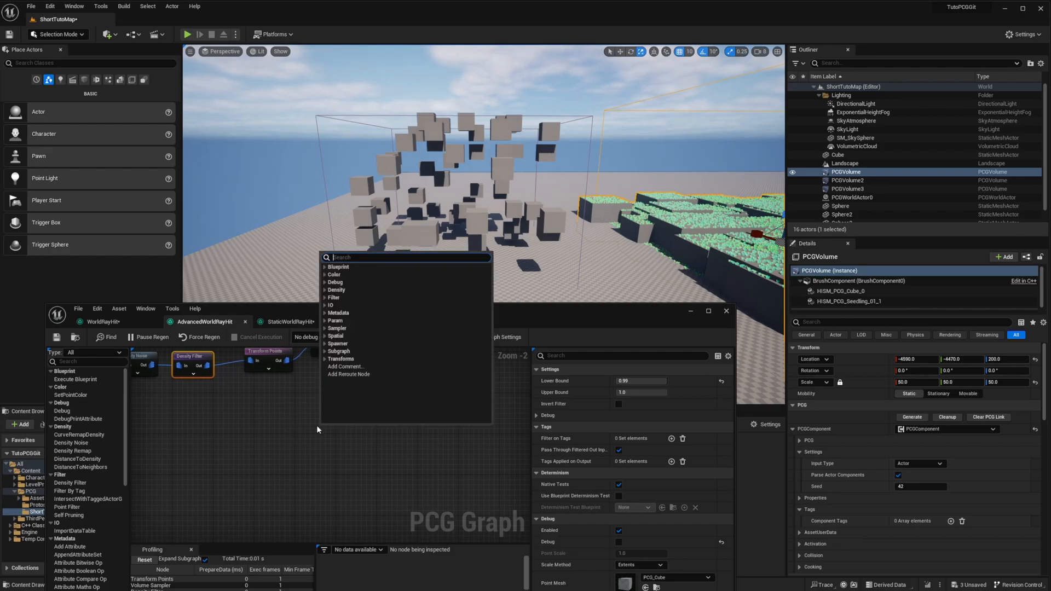
type("world")
key("Up")
key("Return")
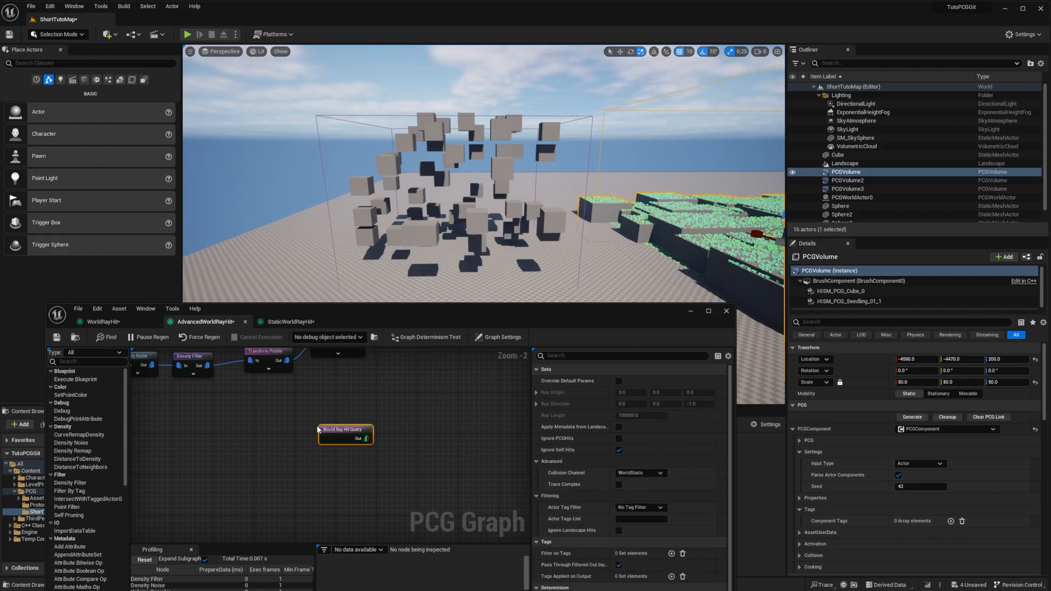
- On World Ray Hit Query, override default params with Ray Direction Z 1, disable Ignore Self Hits, and set Collision Channel to WorldDynamic
left_click(619, 381)
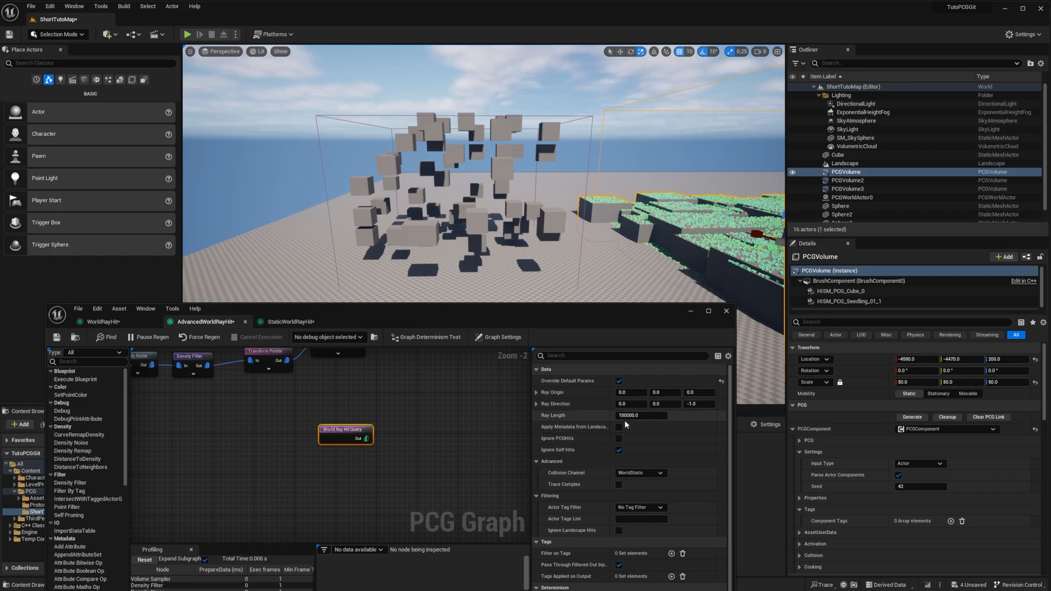
left_click(705, 406)
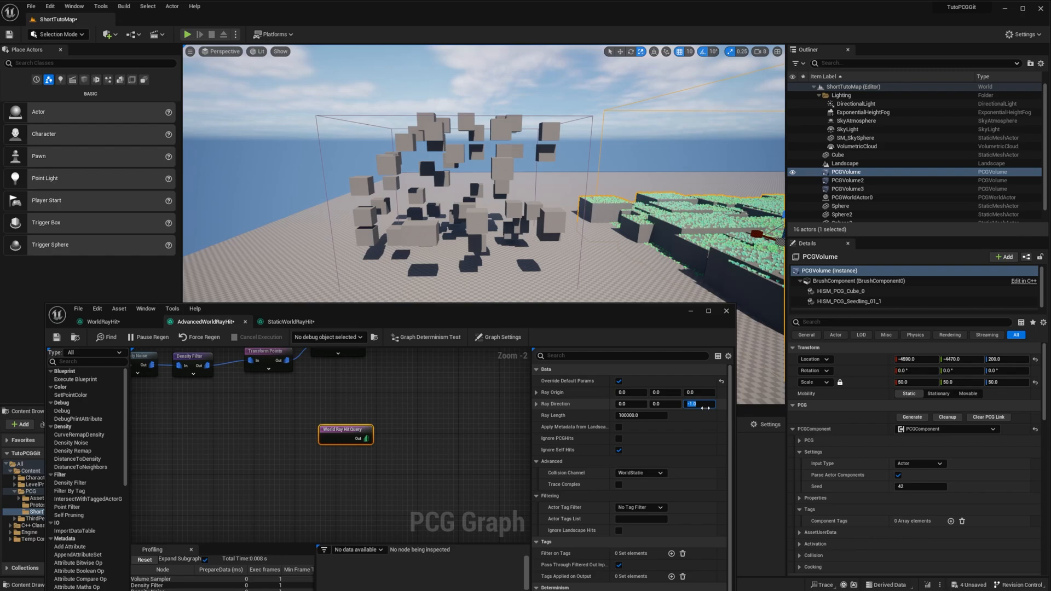
type("1")
key("Return")
left_click(619, 451)
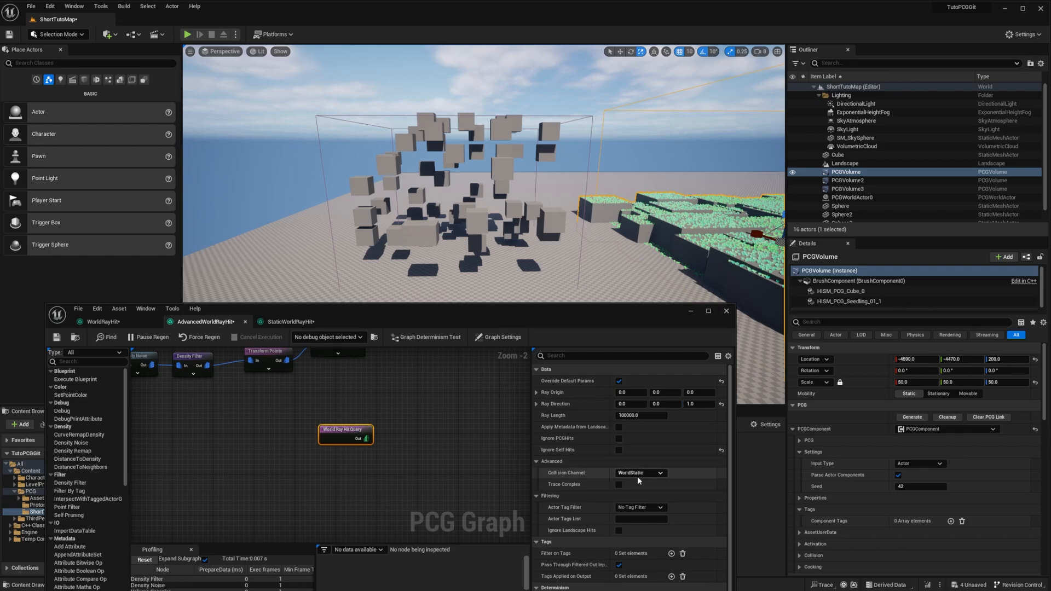
left_click(640, 473)
left_click(643, 490)
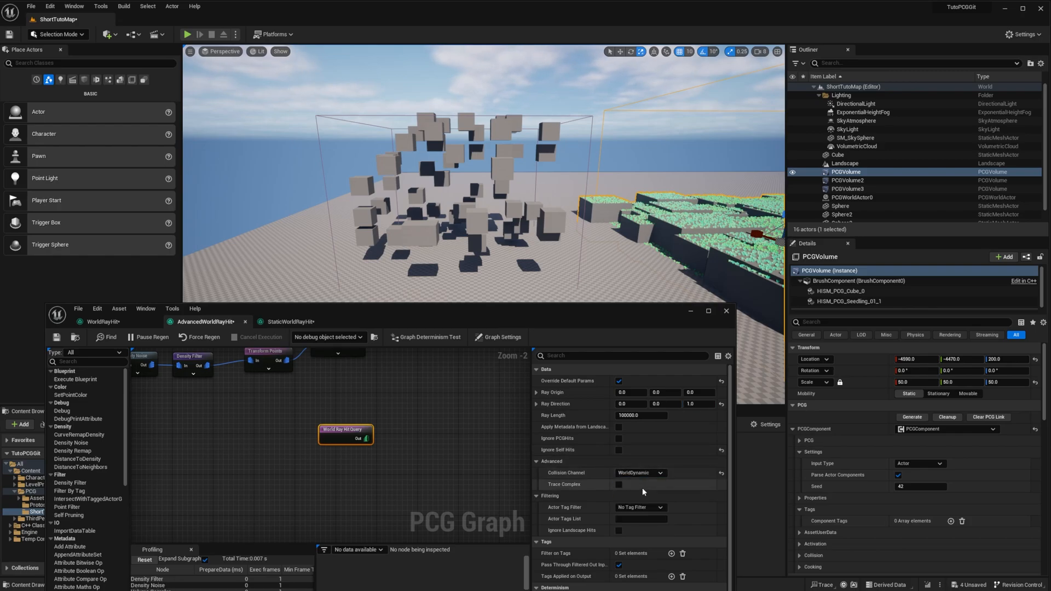
- Add a Surface Sampler beside the World Ray Hit Query and feed the query into its Surface input
right_click(418, 400)
type("surfac")
key("Return")
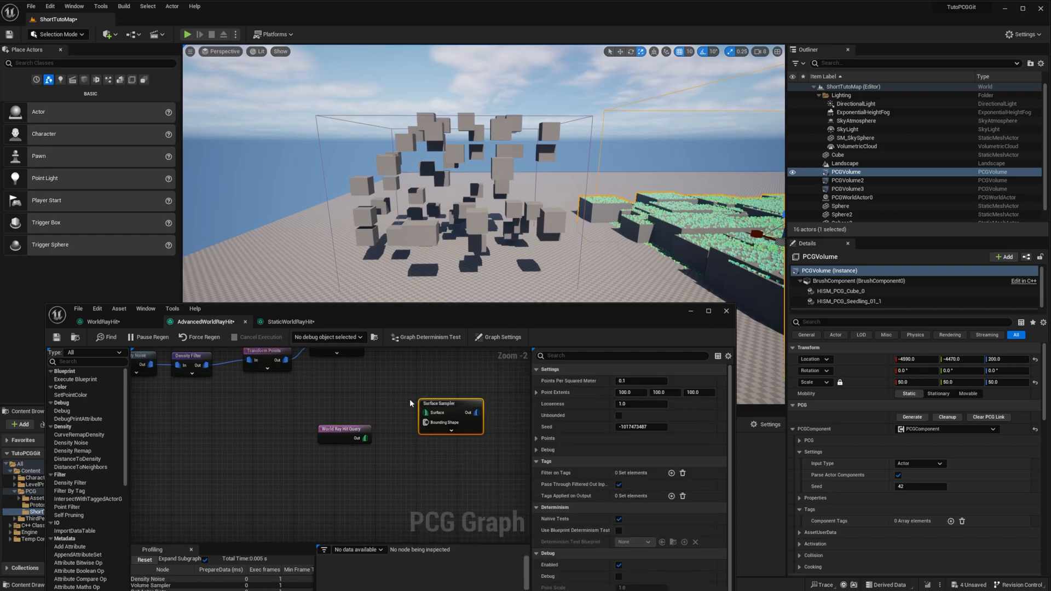
left_click_drag(366, 438, 426, 412)
right_click_drag(453, 403, 432, 438)
left_click_drag(433, 438, 430, 427)
- Inspect and debug the Surface Sampler, and connect the cube Static Mesh Spawner's output to its Bounding Shape input
key("a")
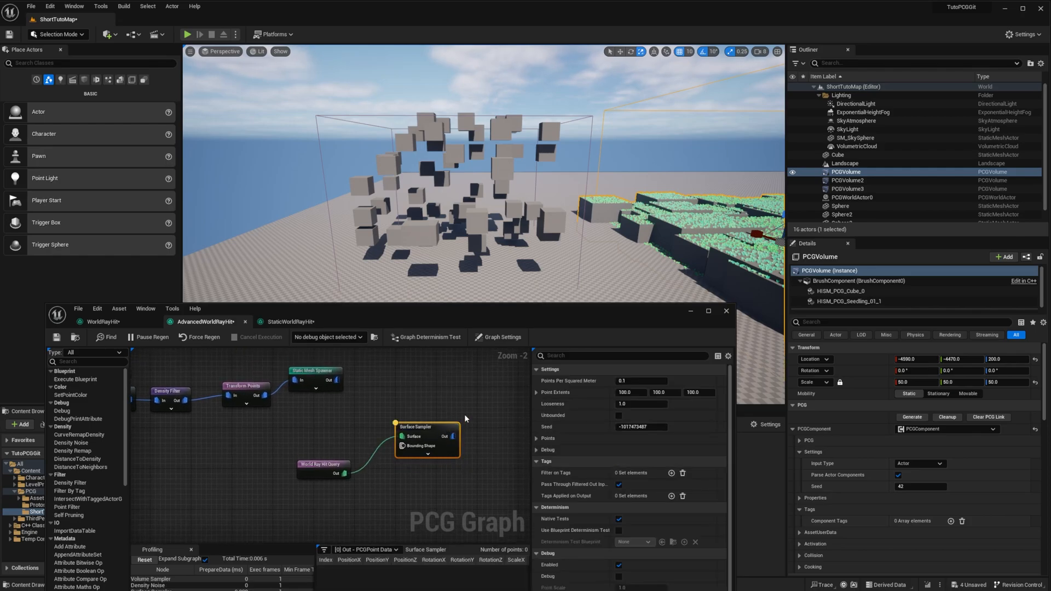
key("d")
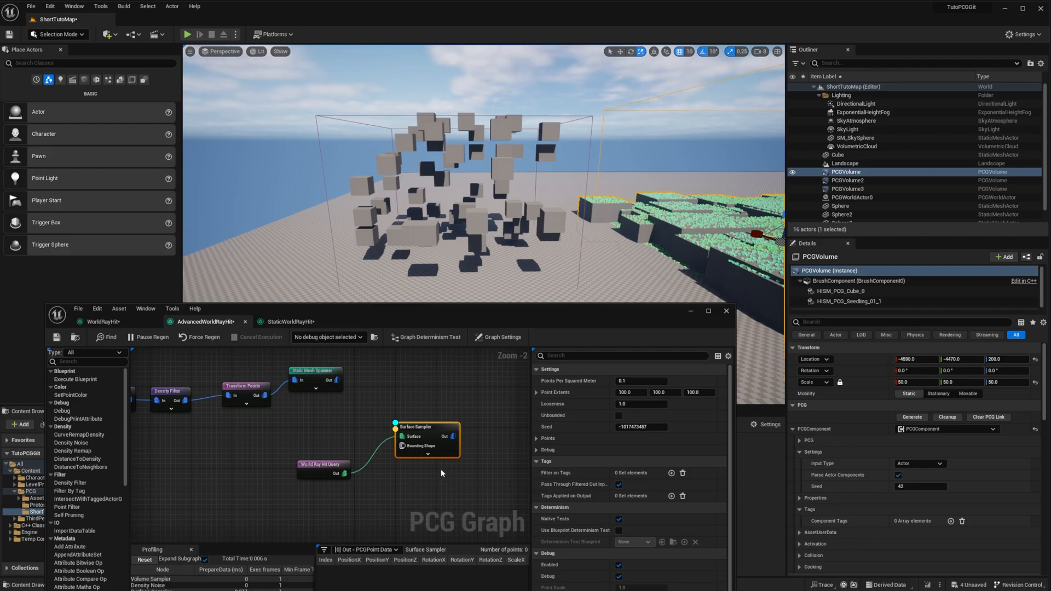
left_click_drag(337, 380, 401, 447)
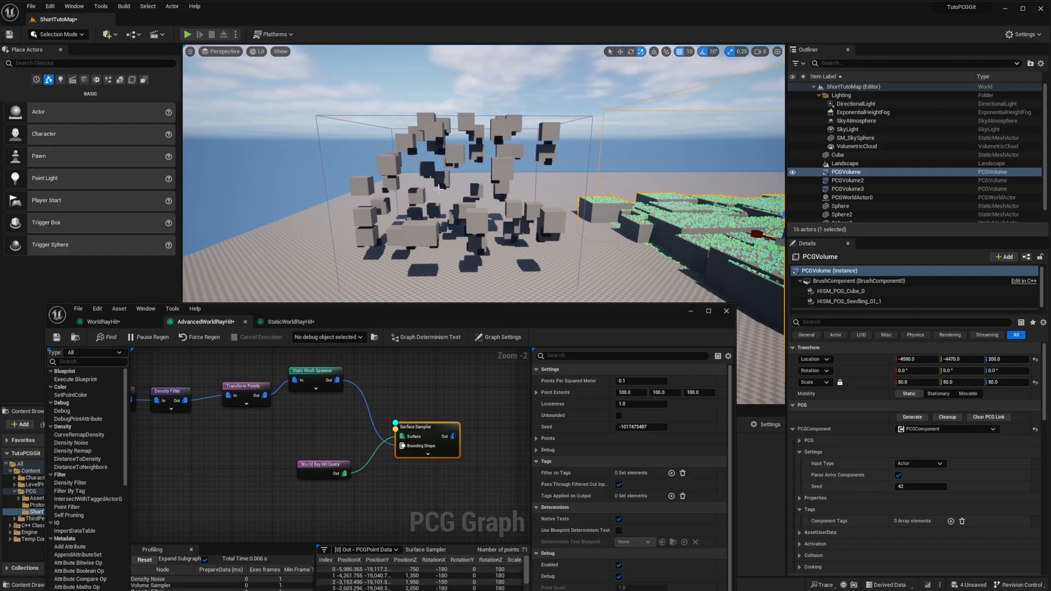
- Add a Static Mesh Spawner fed by the Surface Sampler's output
right_click_drag(470, 394, 348, 375)
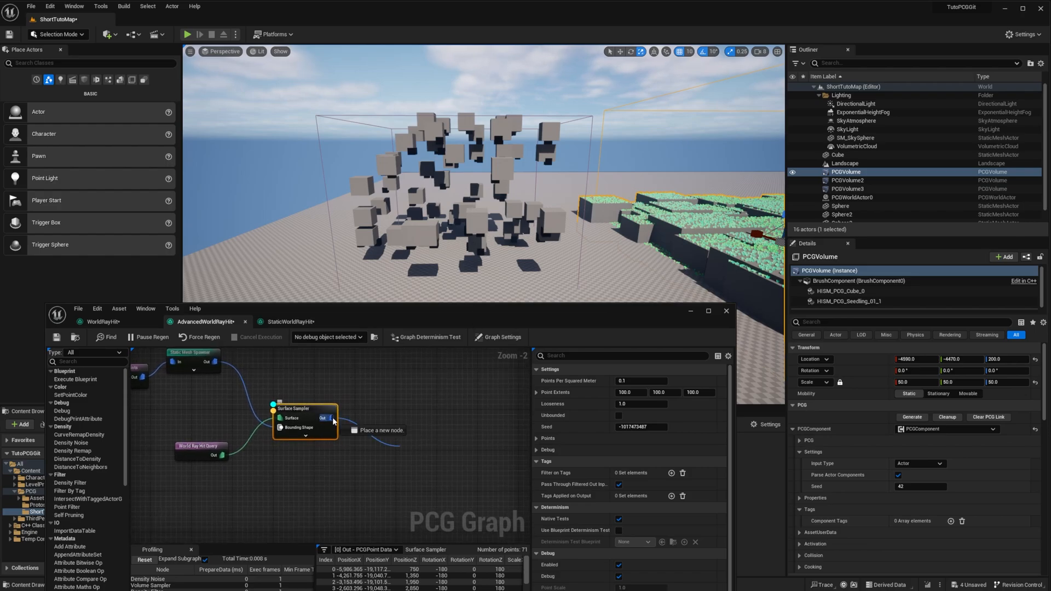
left_click_drag(330, 418, 375, 403)
type("sta")
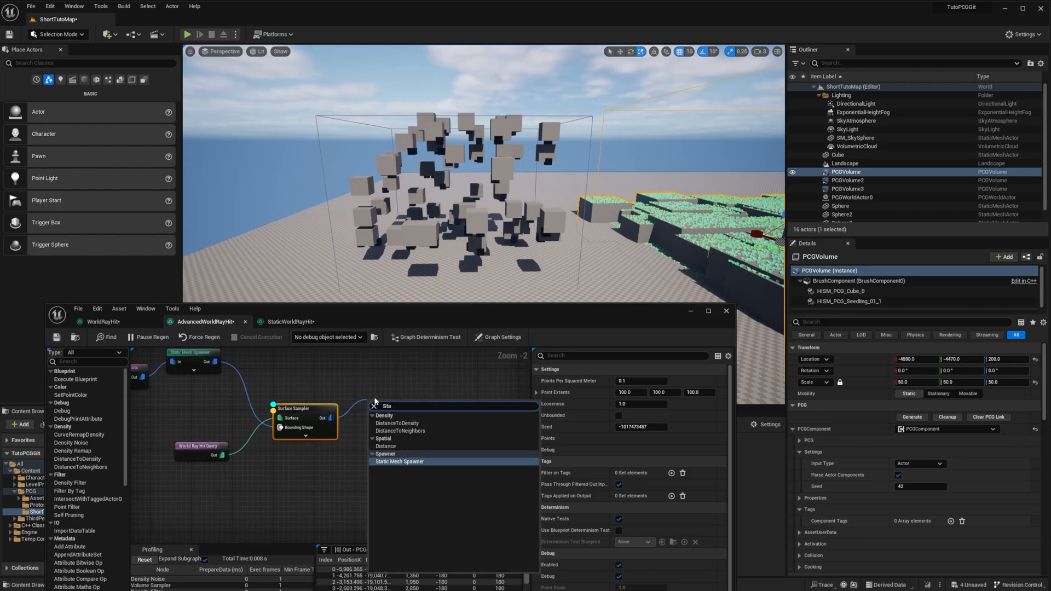
key("Return")
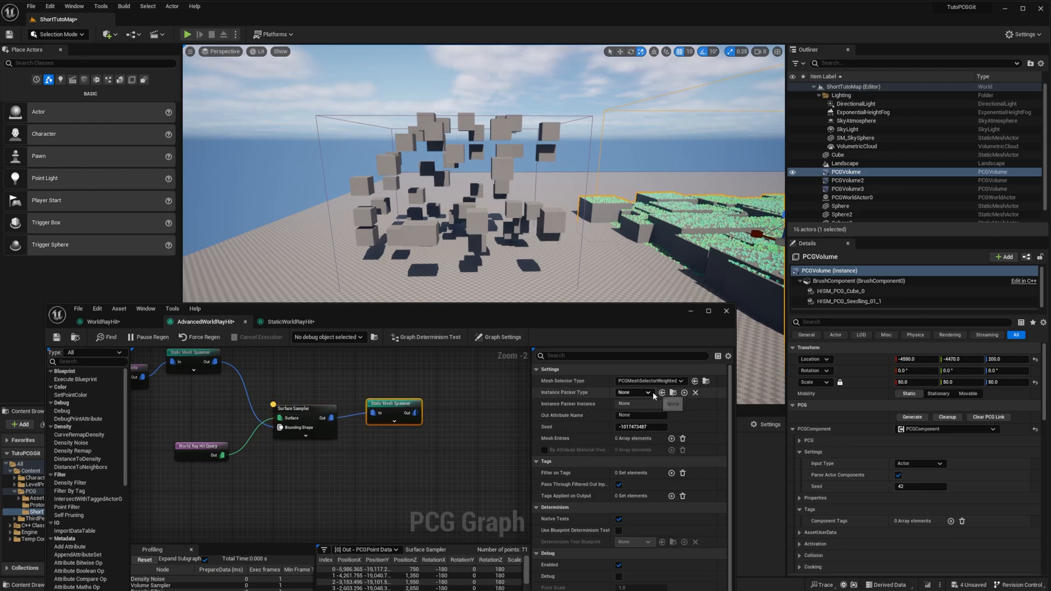
- Add a mesh entry to the new Static Mesh Spawner and assign the static mesh _1_tree__1_tree_0
left_click(671, 438)
left_click(545, 450)
left_click(564, 462)
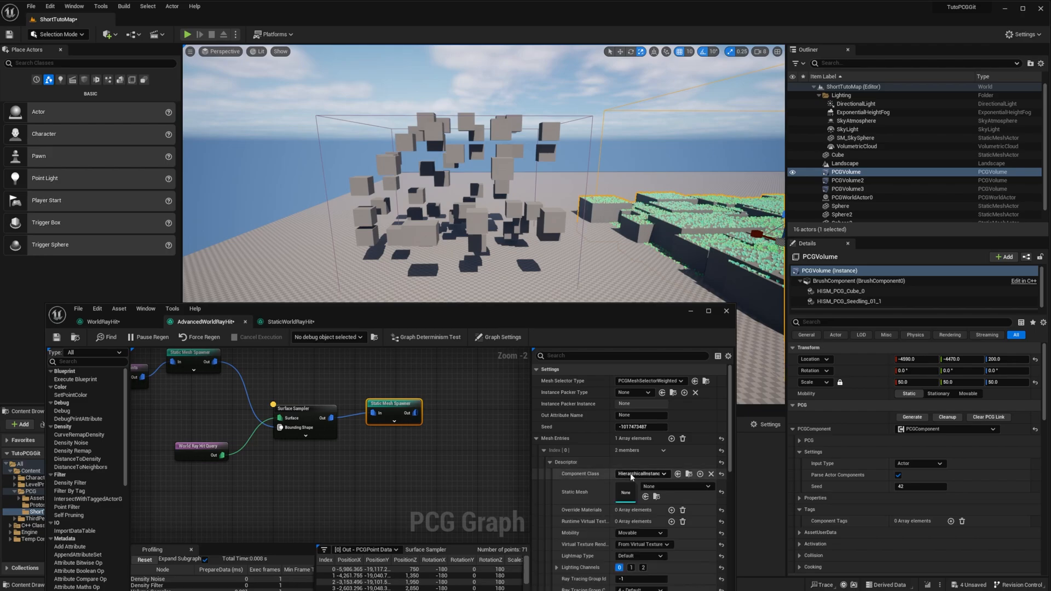
left_click(663, 486)
type("tree")
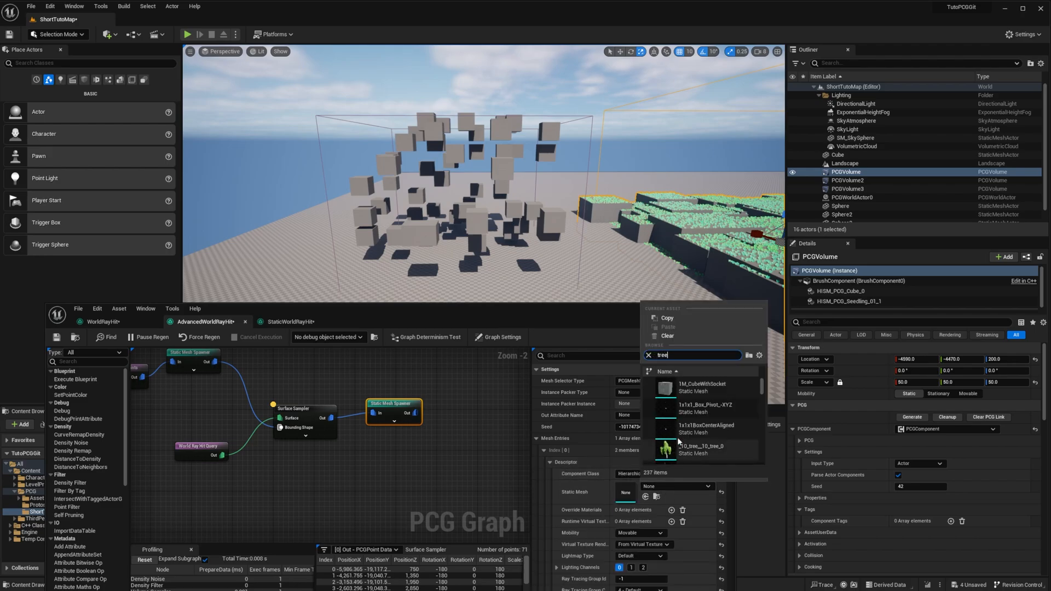
left_click(701, 448)
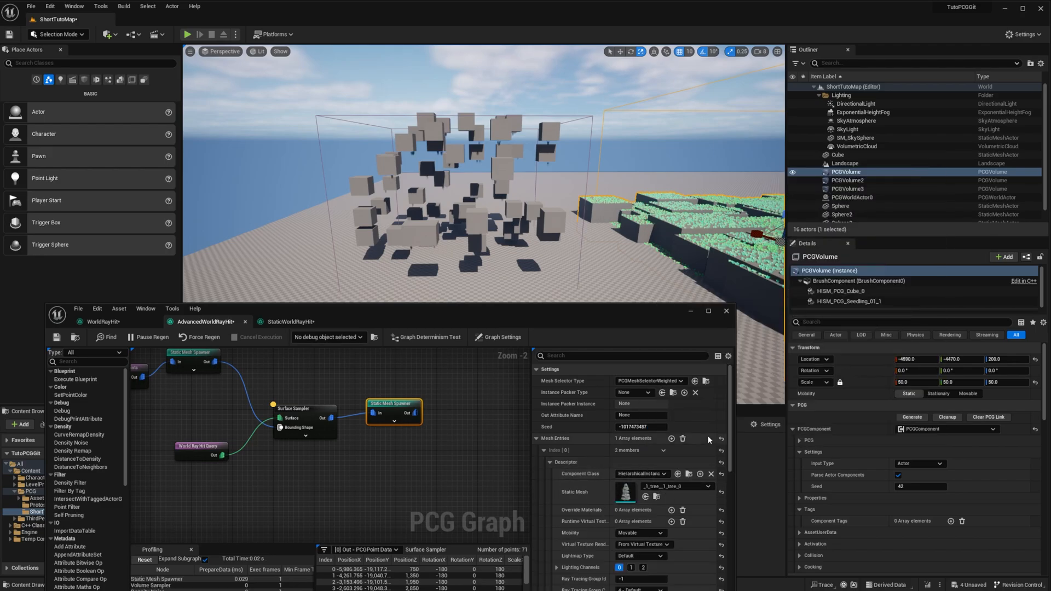